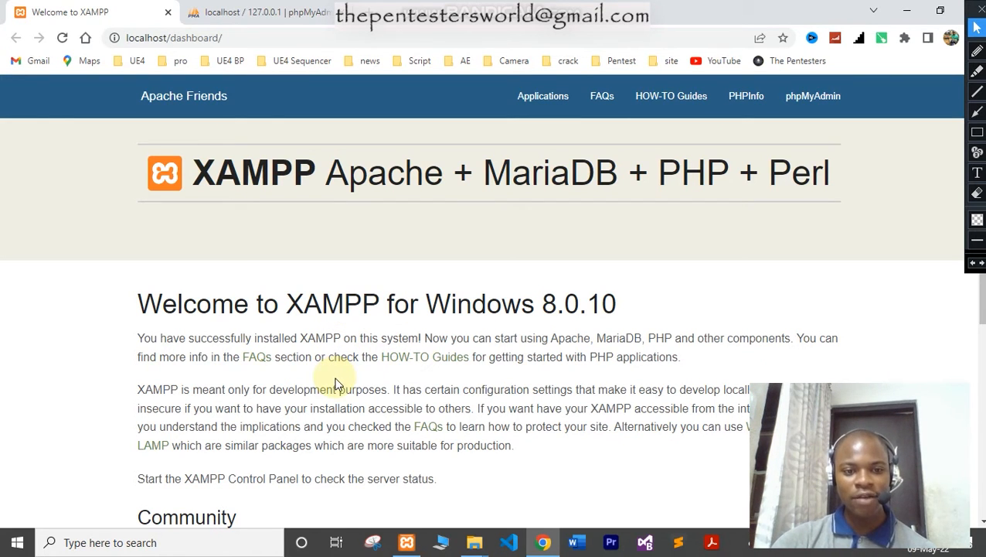
# View the phpMyAdmin databases page and the XAMPP Control Panel, and minimize the open windows to show the desktop
pyautogui.click(277, 6)
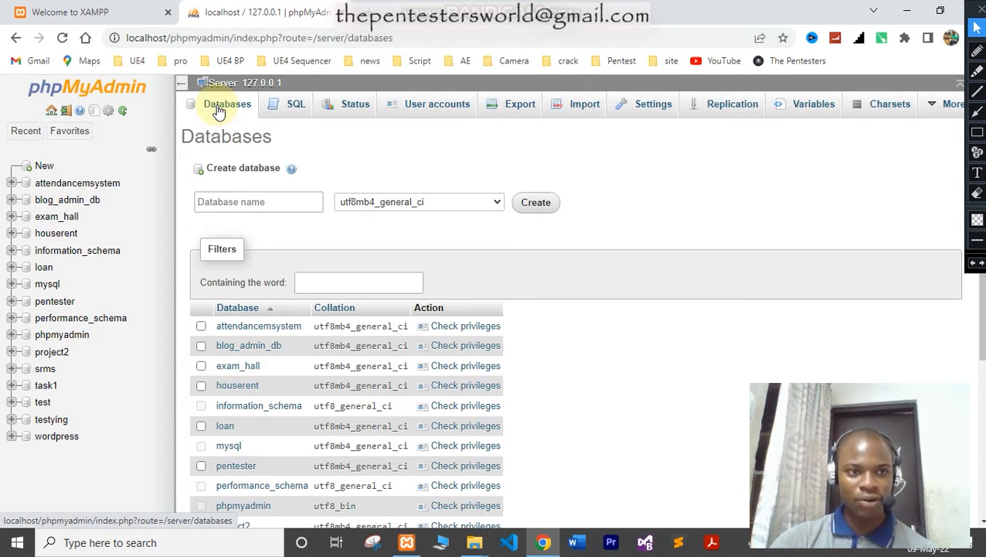
pyautogui.click(409, 543)
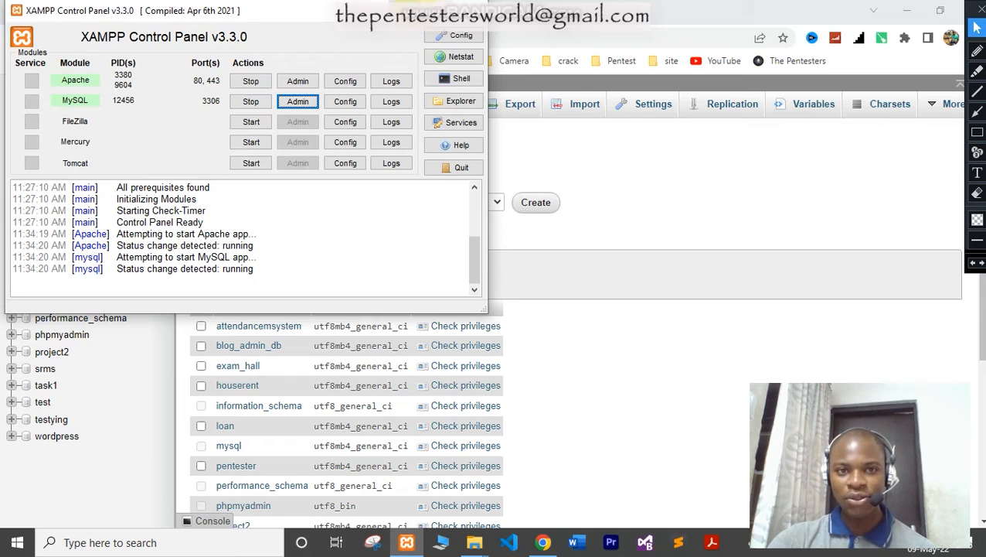
pyautogui.click(404, 9)
pyautogui.click(907, 11)
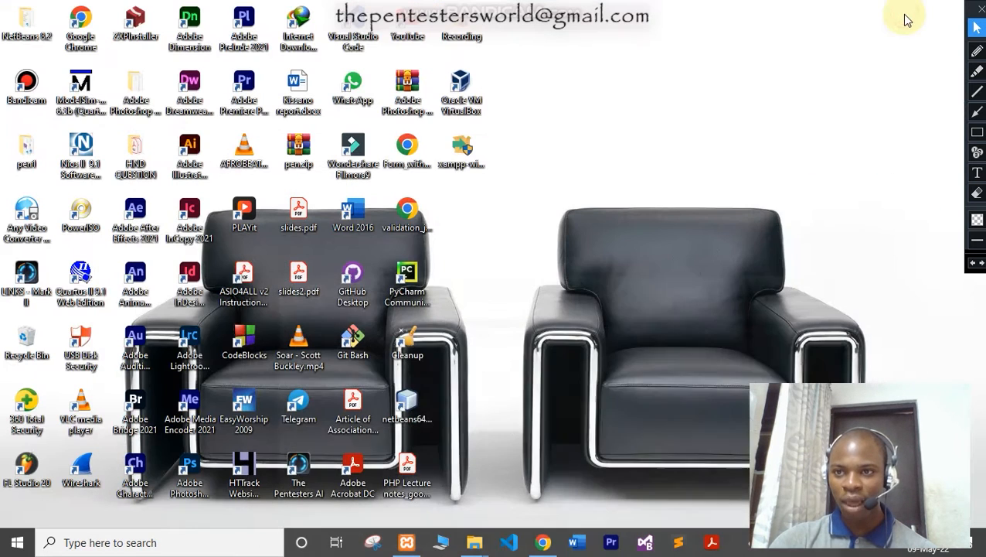
# Launch the XAMPP installer from the desktop and continue past the antivirus and User Account Control warnings
pyautogui.click(462, 161)
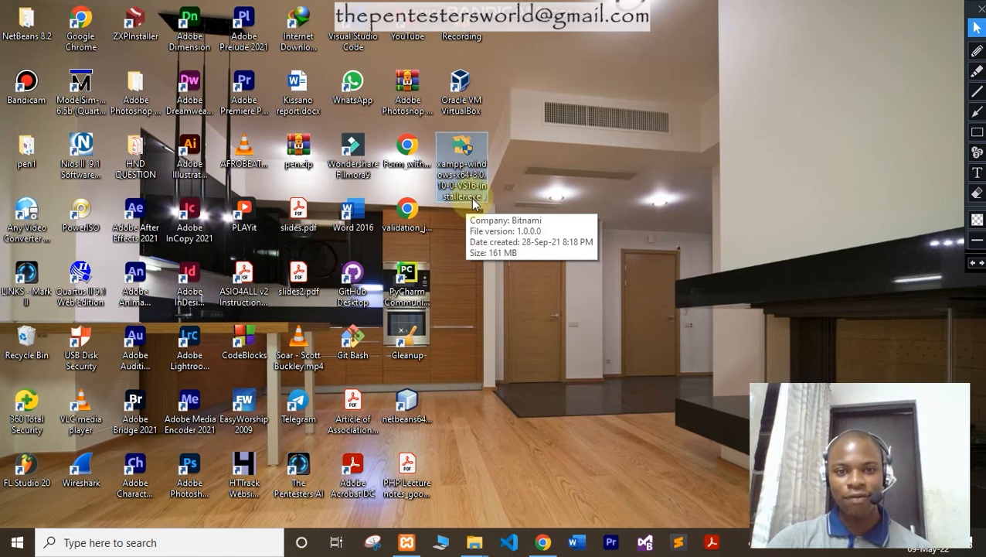
pyautogui.click(545, 149)
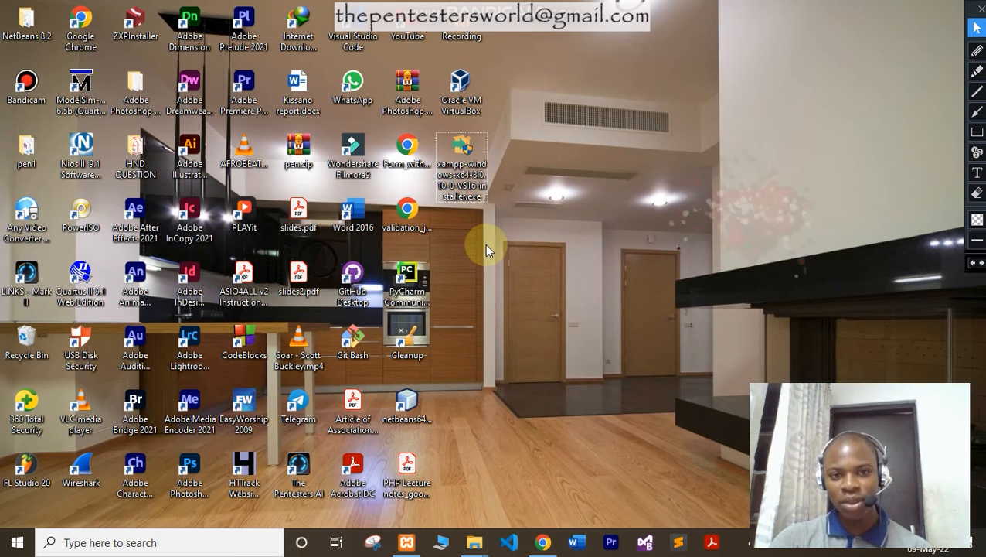
pyautogui.doubleClick(474, 171)
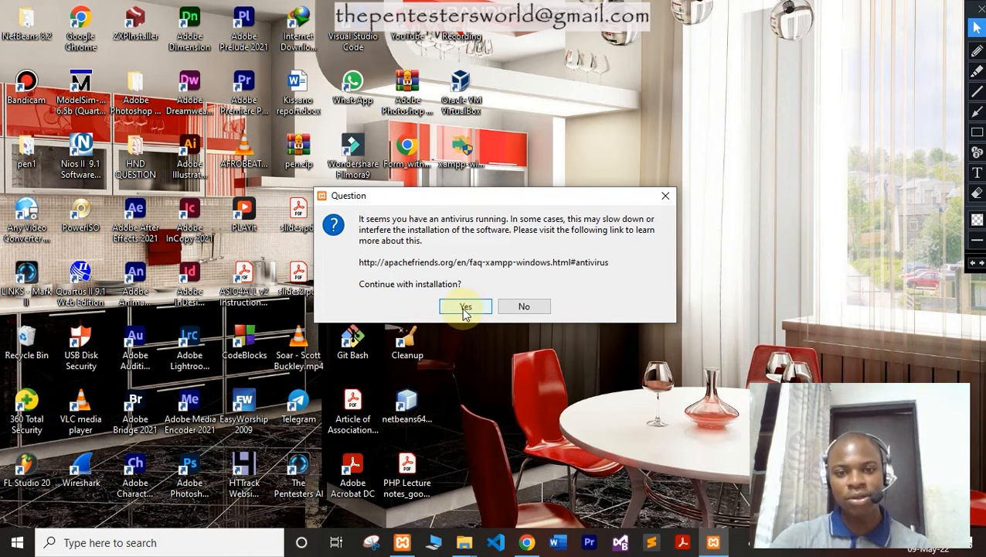
pyautogui.click(464, 307)
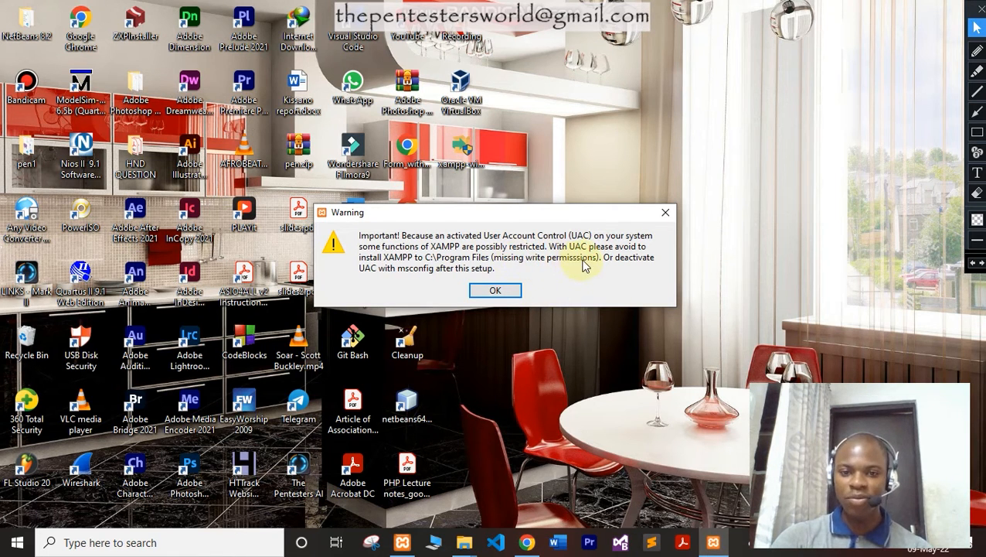
pyautogui.click(496, 292)
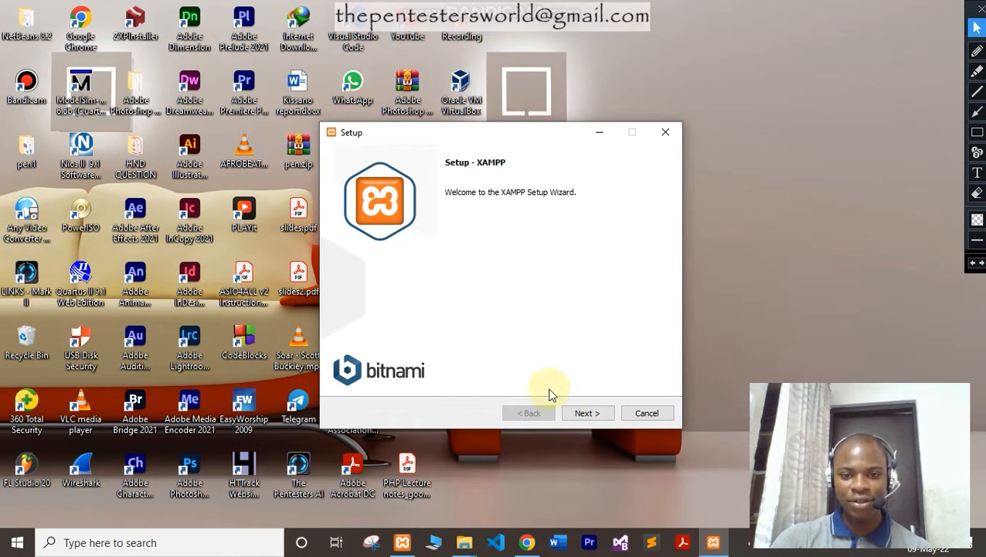
# Advance through the XAMPP setup with all default components selected and English as the Control Panel language
pyautogui.click(586, 416)
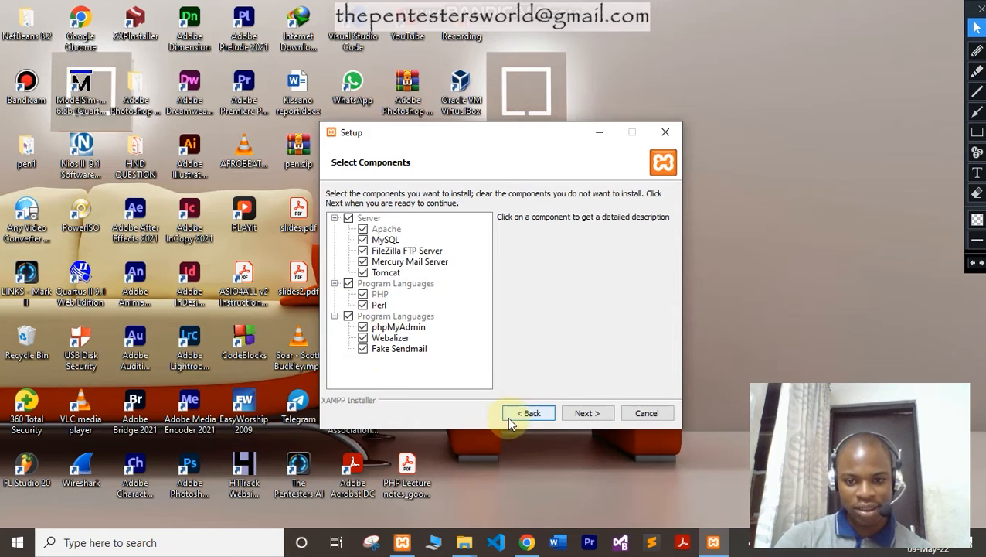
pyautogui.click(588, 414)
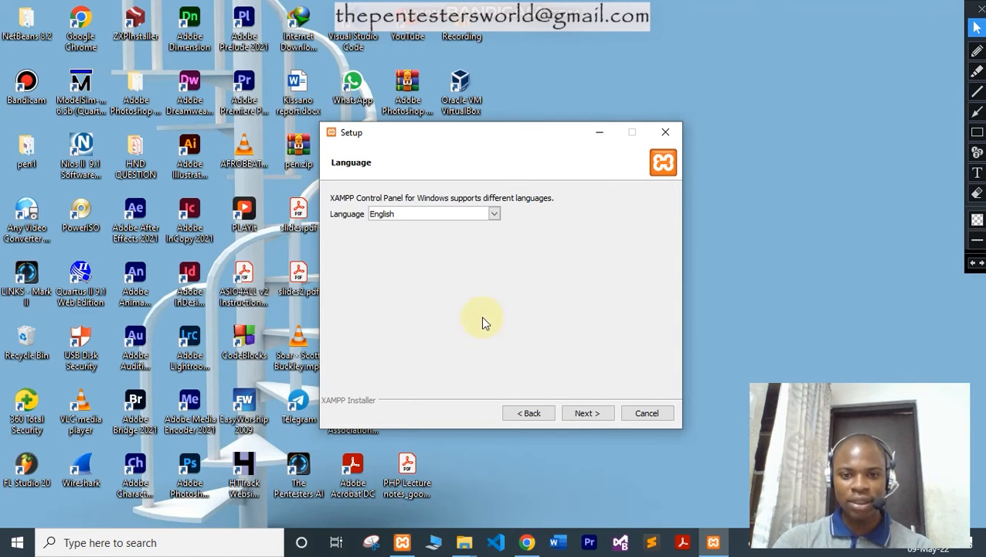
pyautogui.click(421, 221)
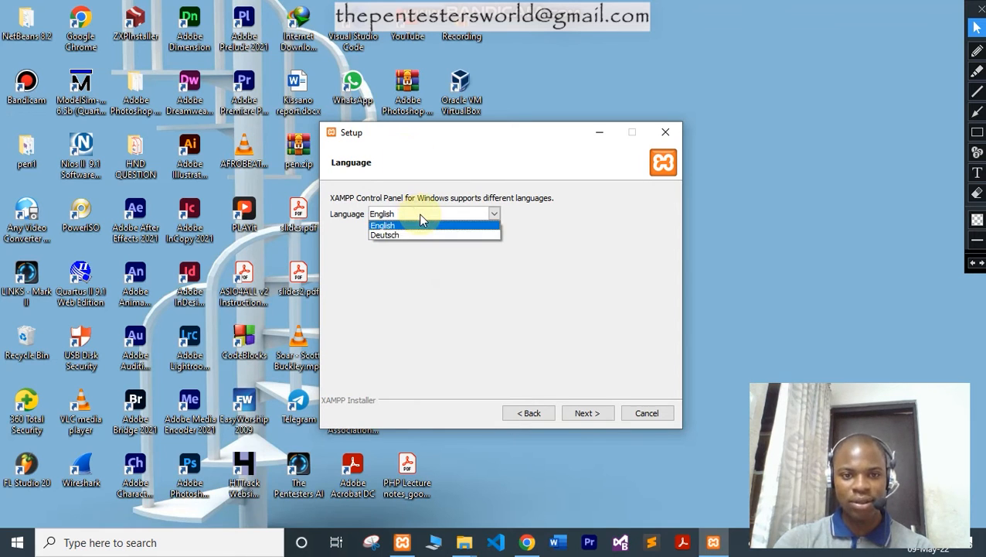
pyautogui.click(423, 224)
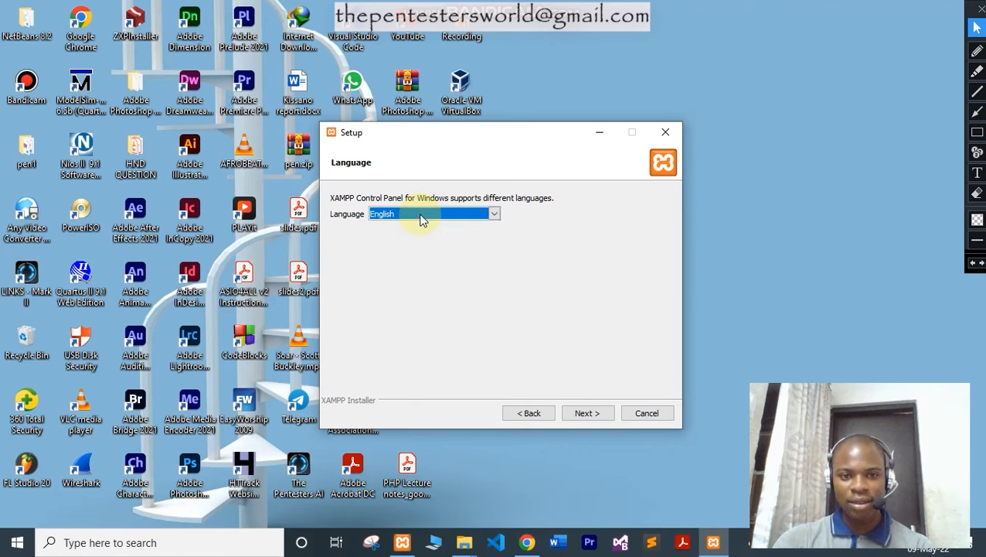
pyautogui.click(593, 418)
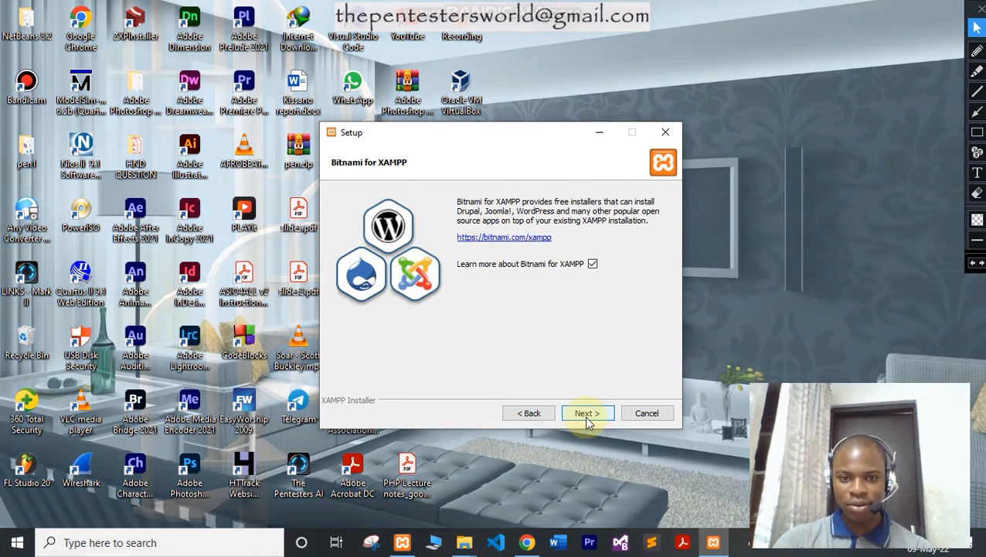
# Continue past the Bitnami for XAMPP page and start the XAMPP installation
pyautogui.click(586, 415)
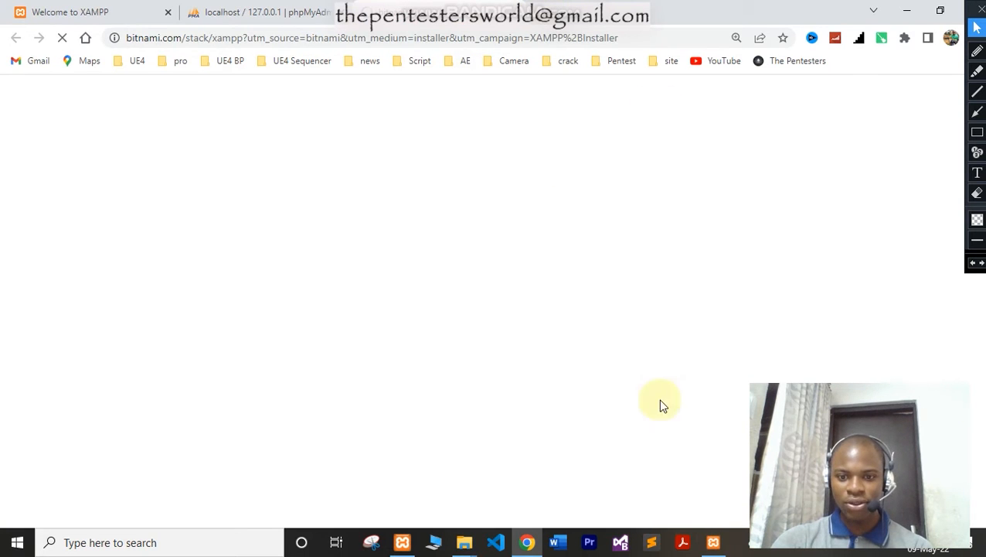
pyautogui.click(711, 543)
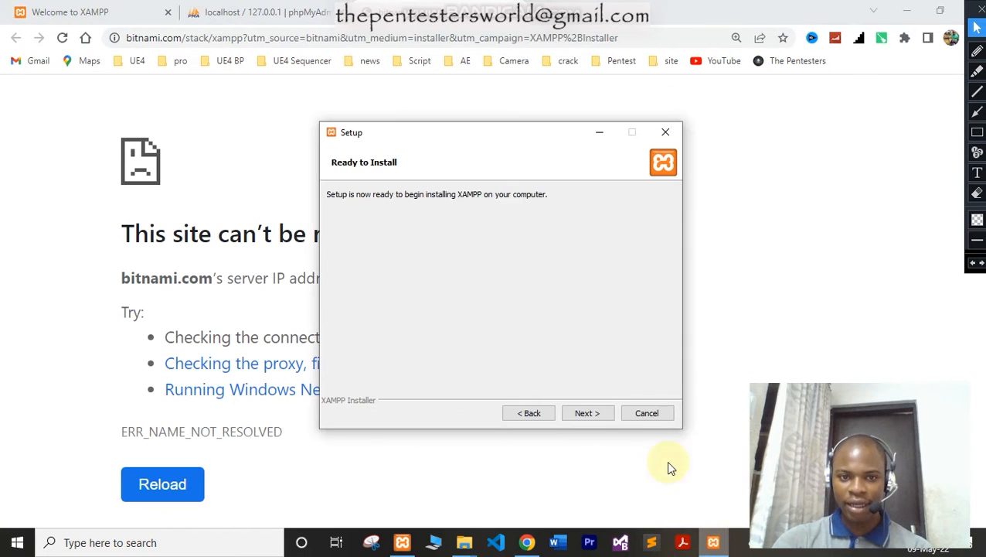
pyautogui.click(586, 413)
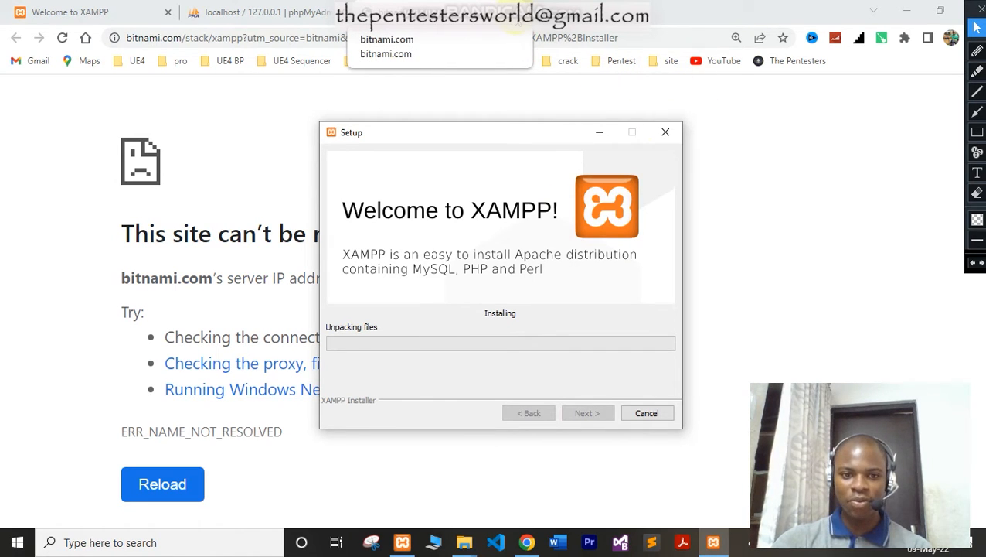
# Close the Bitnami browser page, return to the installer, and allow Apache HTTP Server through the firewall on public networks
pyautogui.click(515, 16)
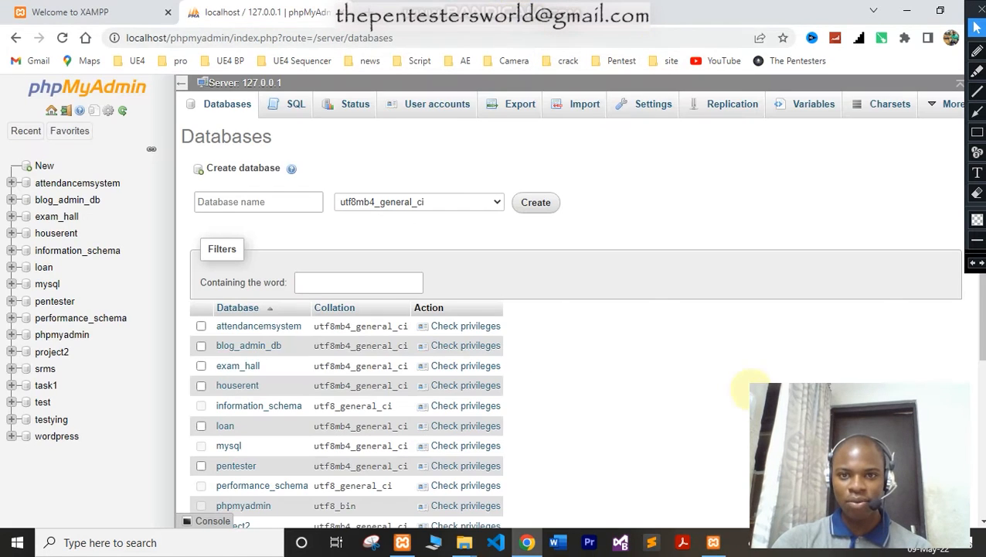
pyautogui.click(715, 544)
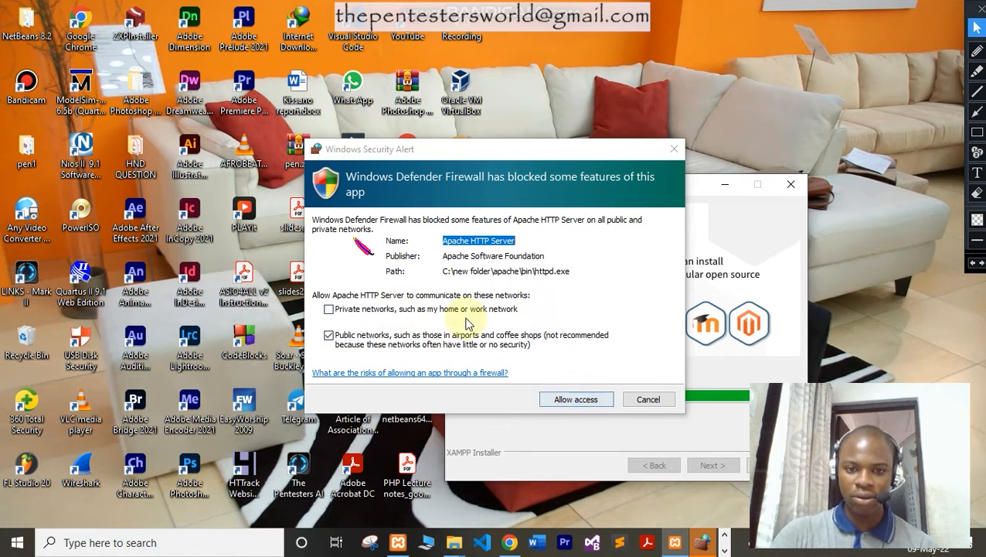
pyautogui.click(563, 401)
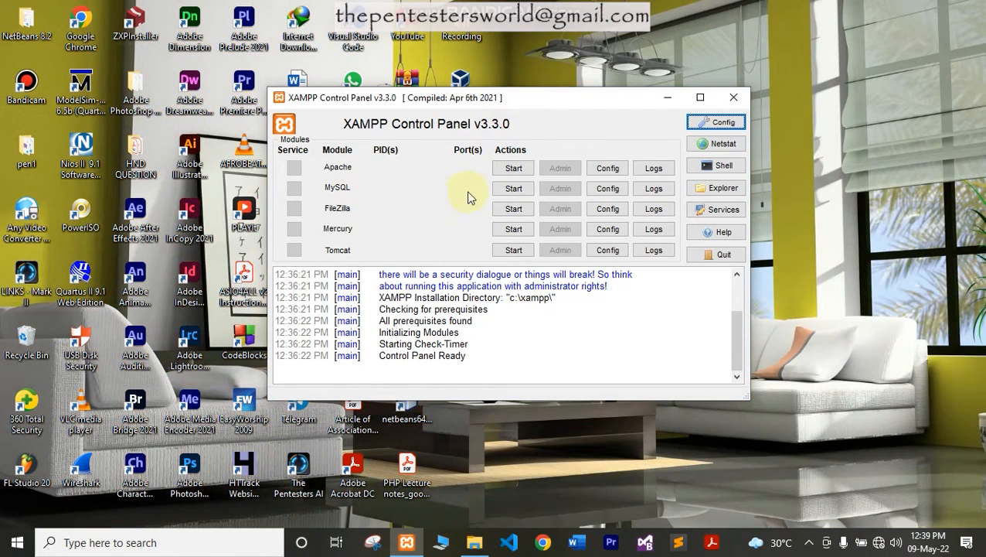
# Start the Apache and MySQL modules, and open Apache's admin page in a maximized browser window
pyautogui.click(515, 169)
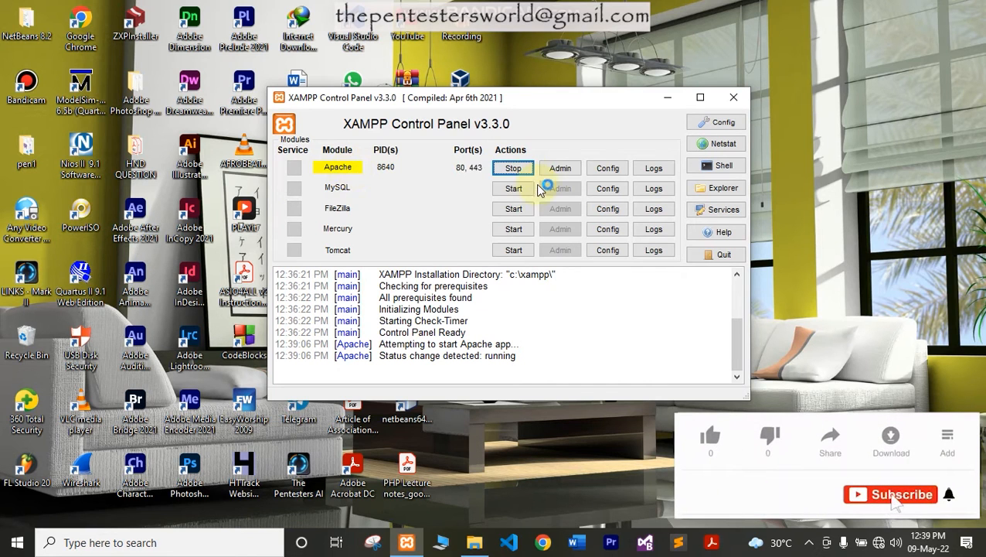
pyautogui.click(514, 190)
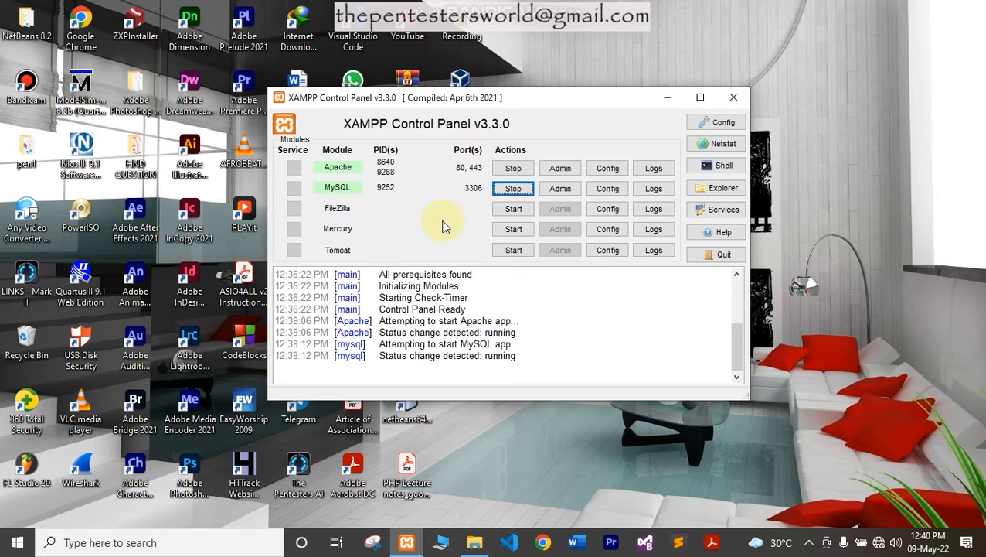
pyautogui.click(564, 174)
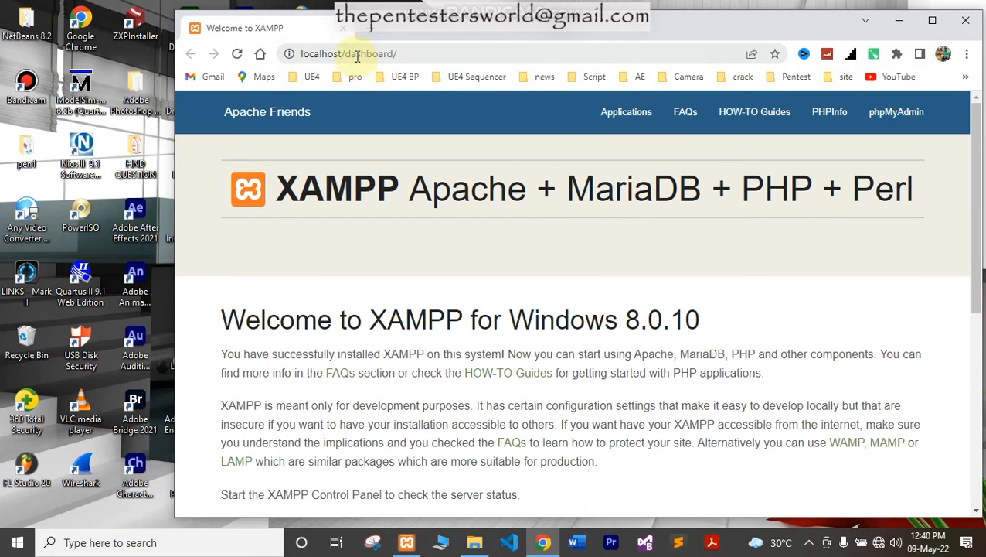
pyautogui.click(405, 57)
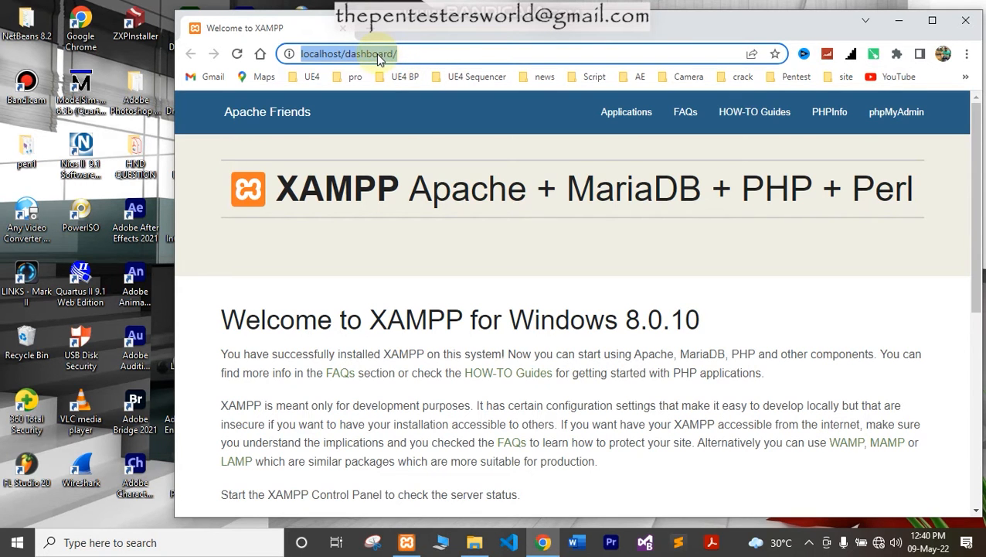
pyautogui.click(927, 23)
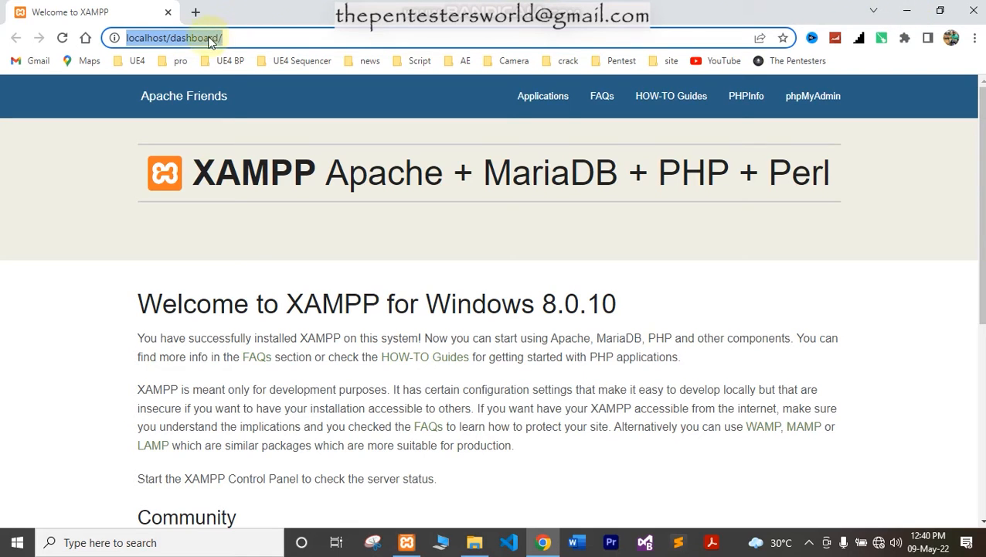
# Load the address 127.0.0.1 in a new browser tab
pyautogui.click(195, 13)
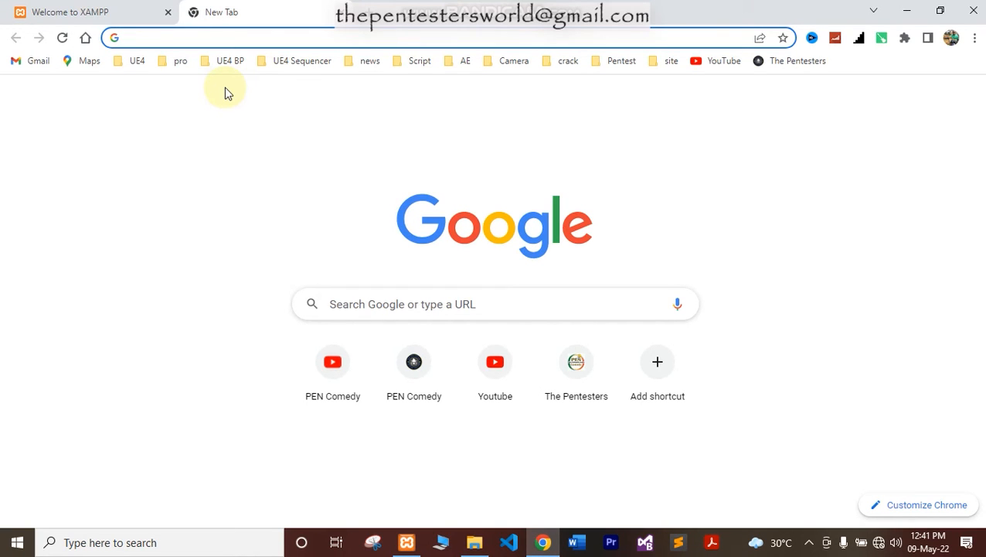
pyautogui.write('127.0.0.1')
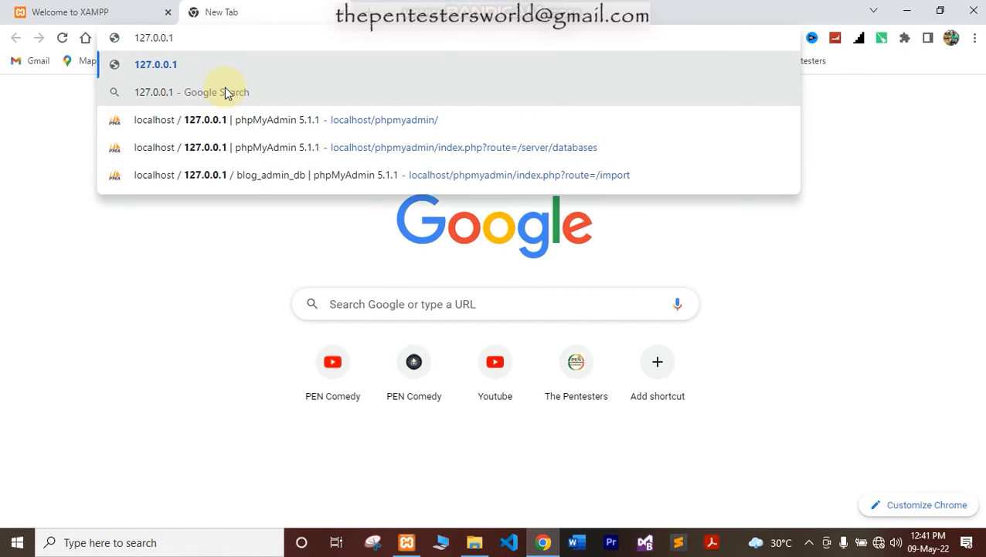
pyautogui.press('Return')
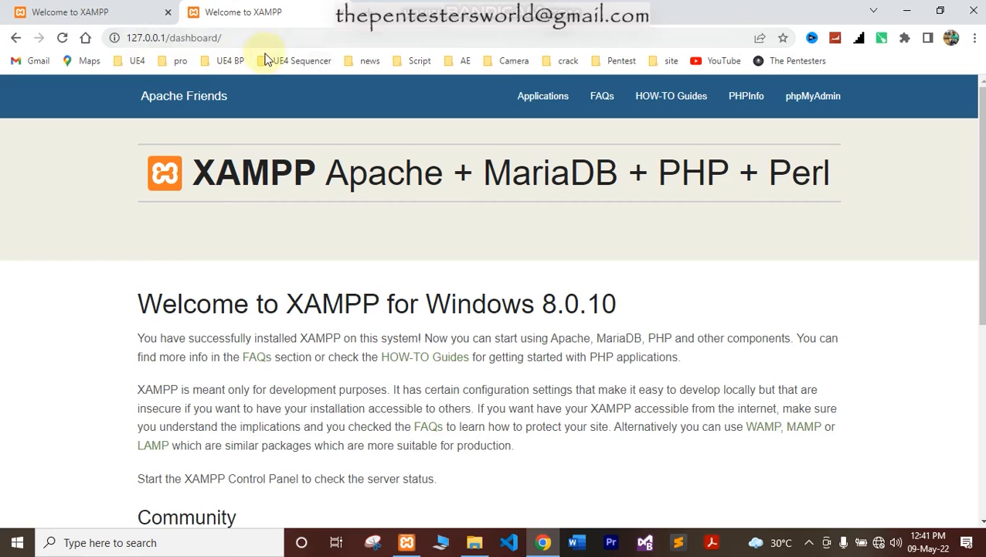
# Compare the dashboard opened through localhost with the one opened through 127.0.0.1
pyautogui.click(112, 12)
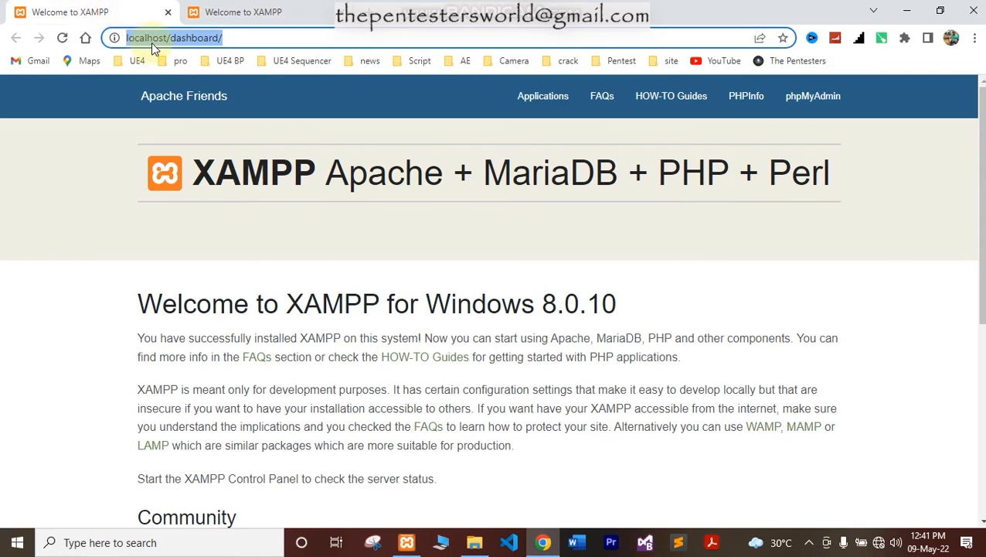
pyautogui.click(227, 19)
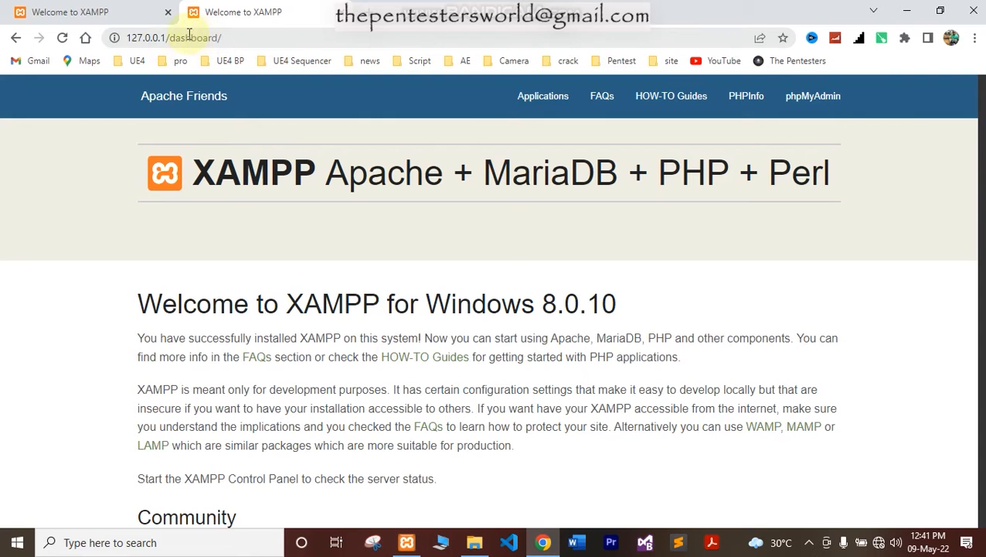
pyautogui.click(75, 11)
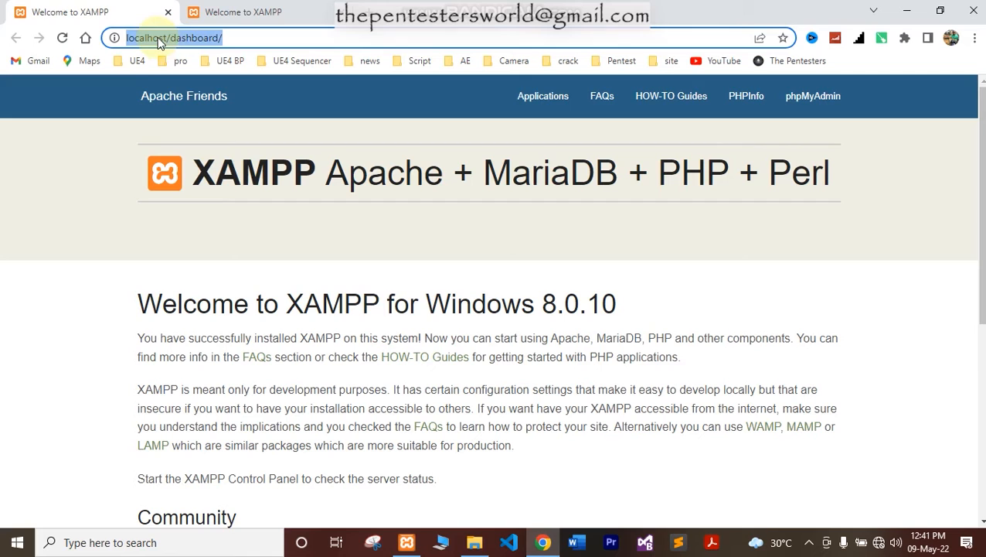
pyautogui.hotkey('ctrl', 'Tab')
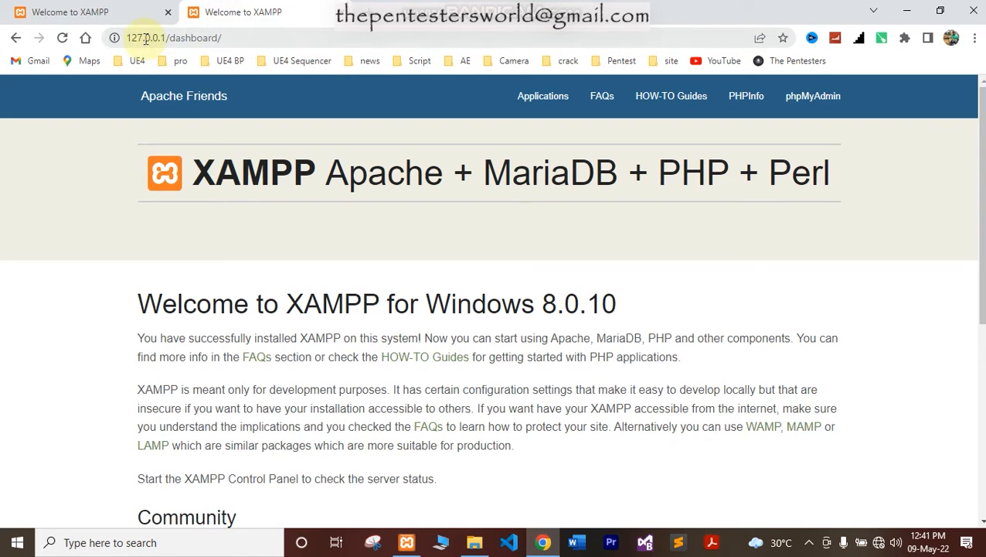
pyautogui.hotkey('ctrl', 'Tab')
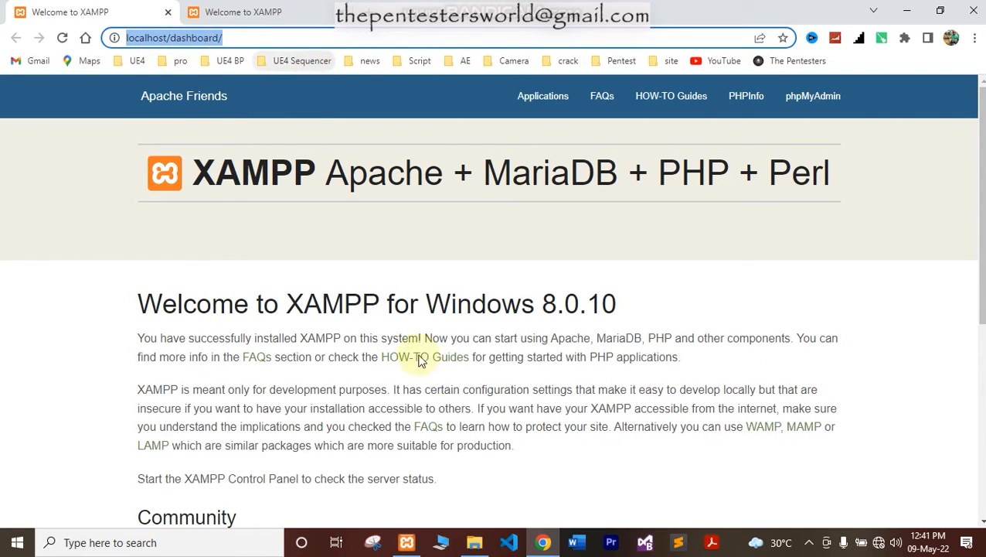
# Open Apache's admin page from the XAMPP Control Panel, and load localhost/ in that new browser tab
pyautogui.click(409, 547)
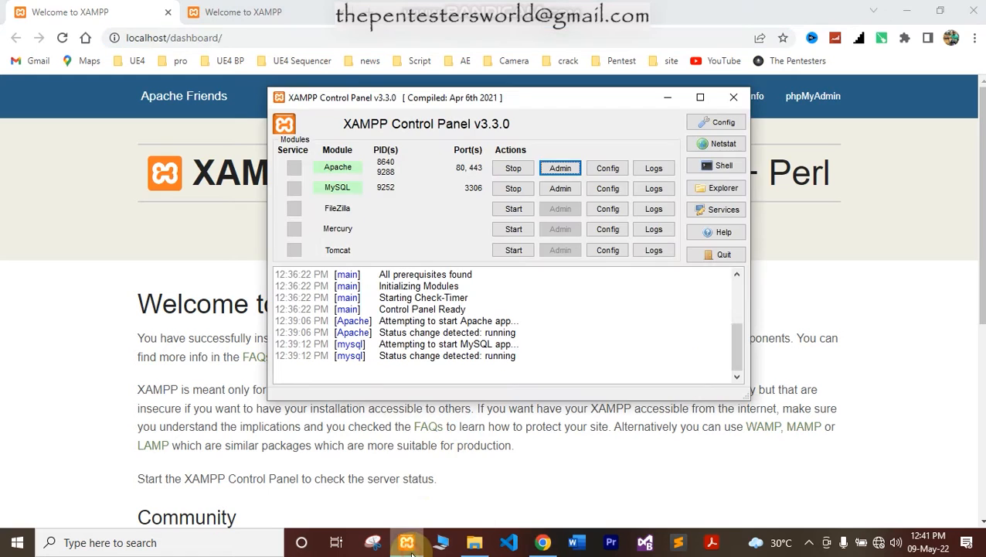
pyautogui.click(570, 170)
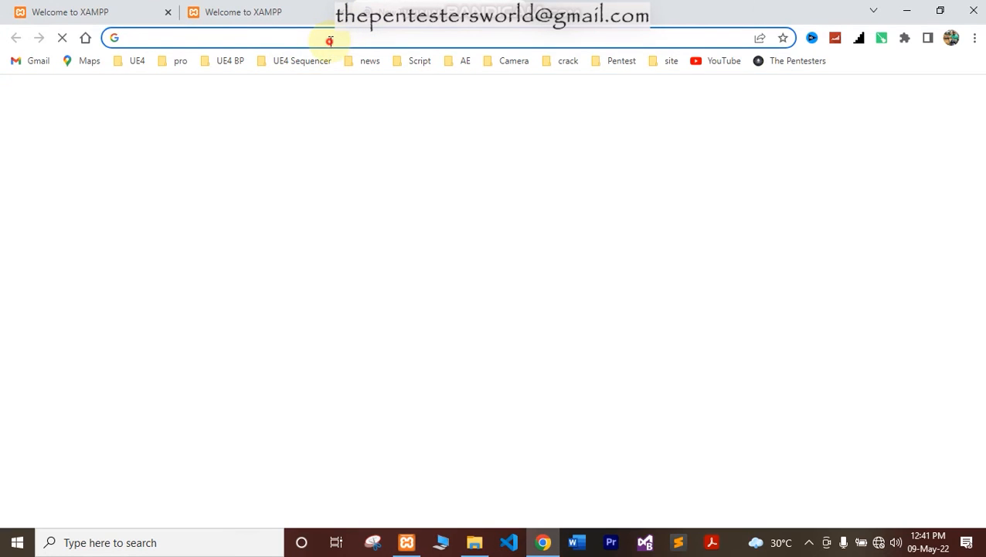
pyautogui.click(330, 37)
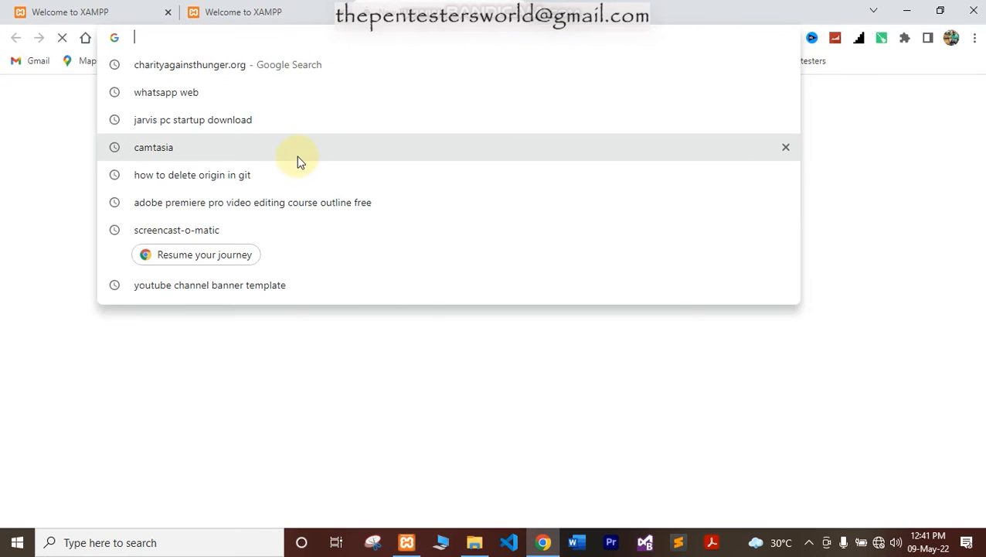
pyautogui.write('localhost/')
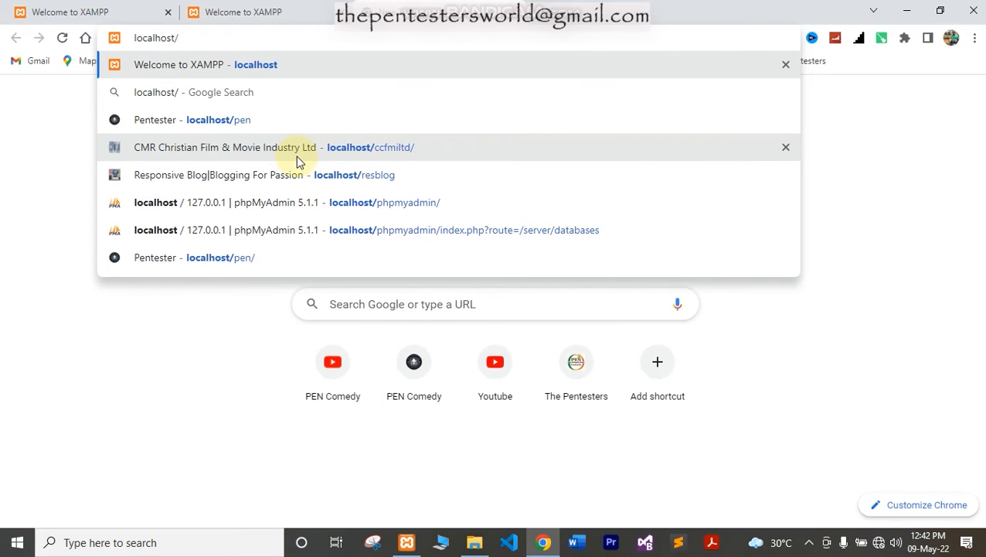
pyautogui.press('Return')
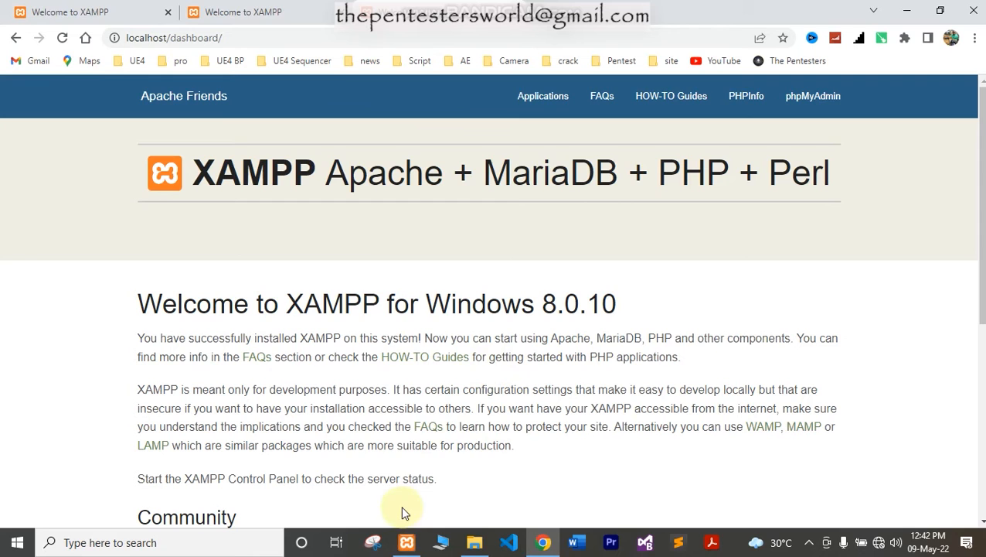
# Open MySQL's admin page from the XAMPP Control Panel, check its address, and return to the Control Panel
pyautogui.click(405, 542)
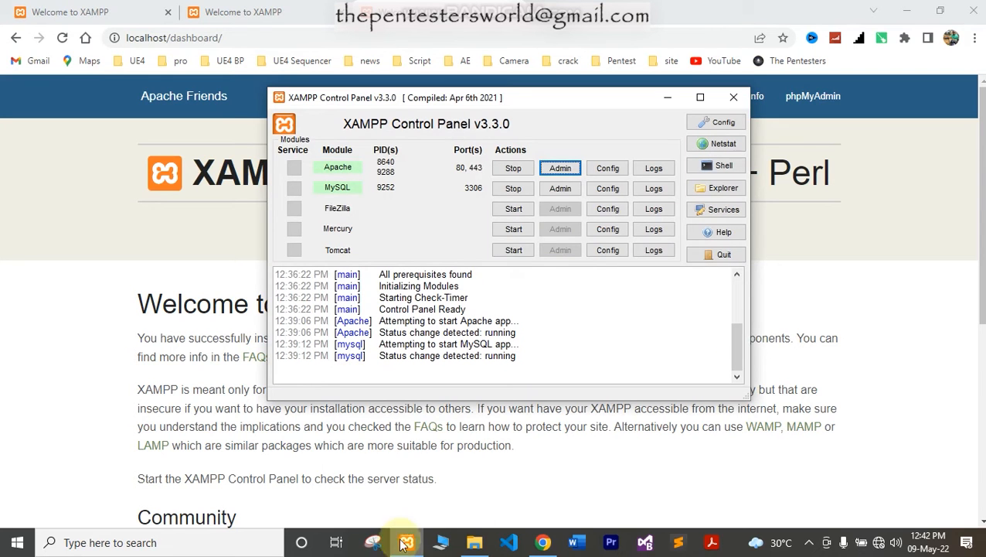
pyautogui.click(561, 190)
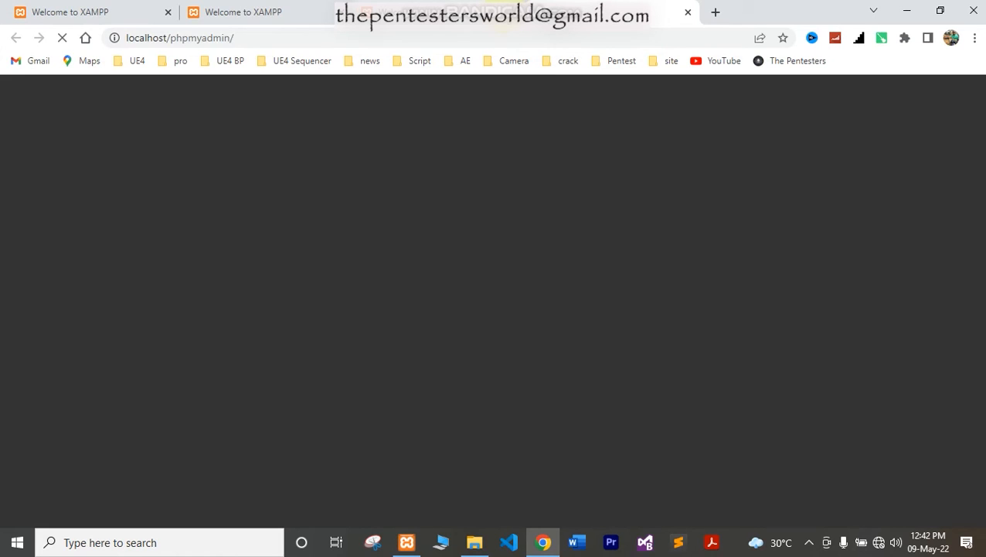
pyautogui.click(205, 41)
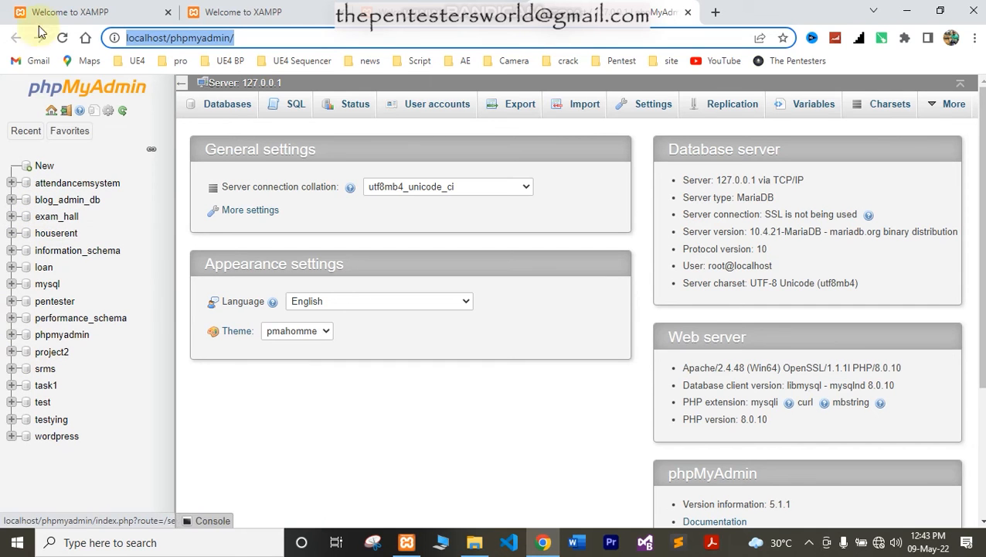
pyautogui.click(407, 542)
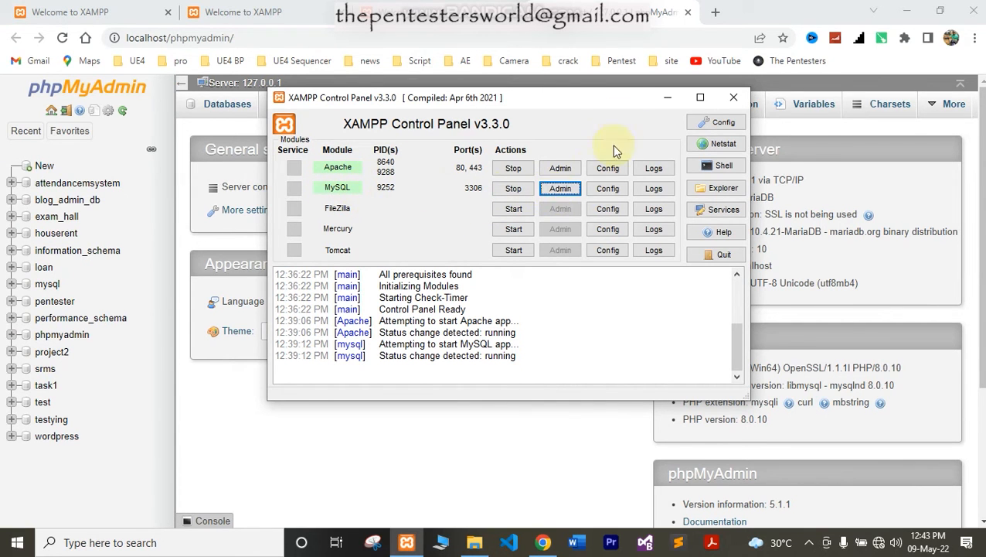
# Open phpMyAdmin from the 127.0.0.1 dashboard and compare its address with the phpMyAdmin page opened through localhost
pyautogui.click(246, 12)
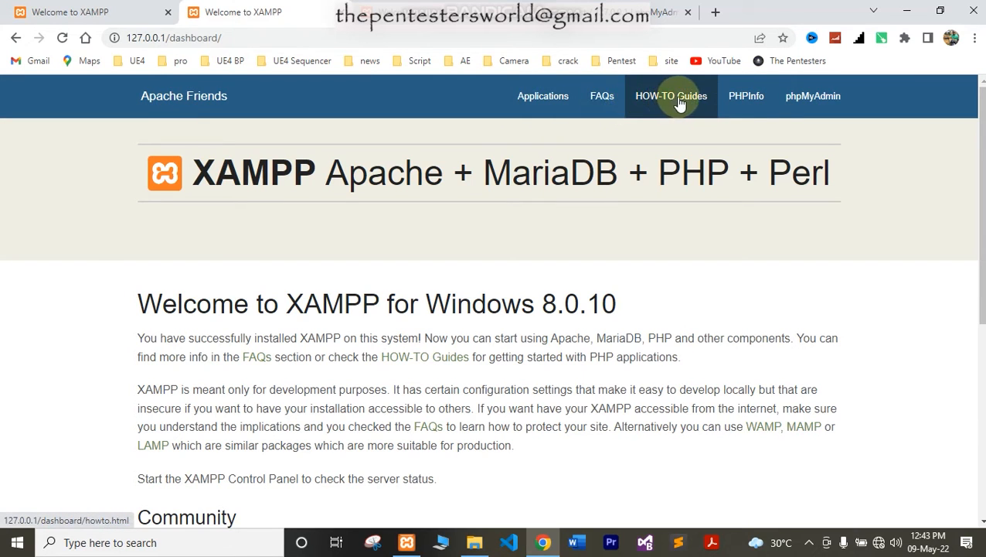
pyautogui.click(808, 108)
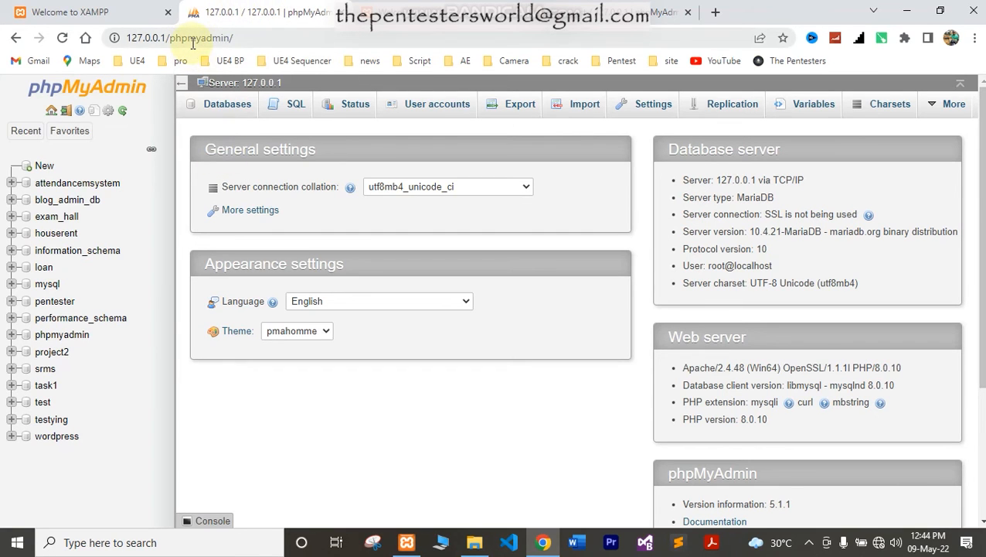
pyautogui.click(586, 8)
pyautogui.click(181, 44)
pyautogui.click(224, 12)
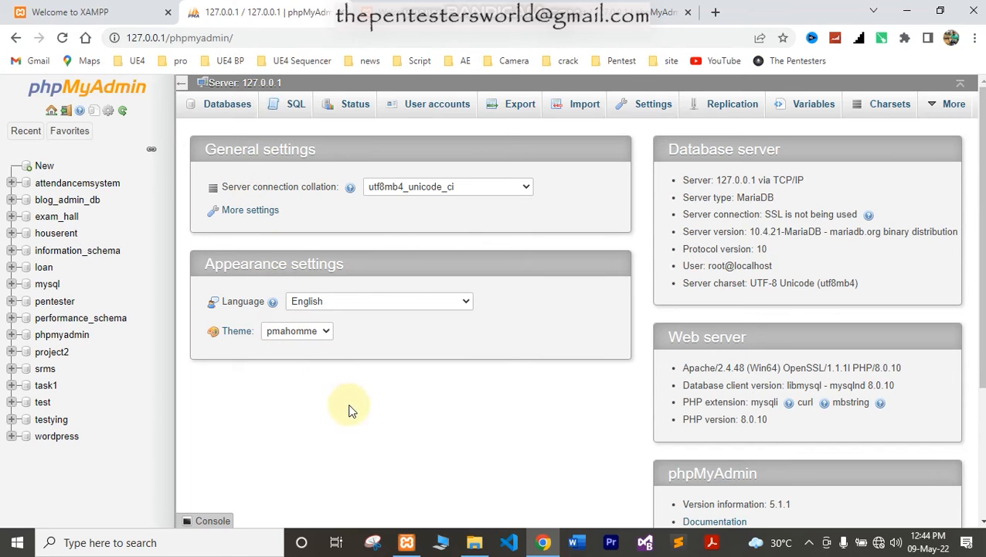
# Create a new database named examstd with the utf8mb4_general_ci collation
pyautogui.click(228, 112)
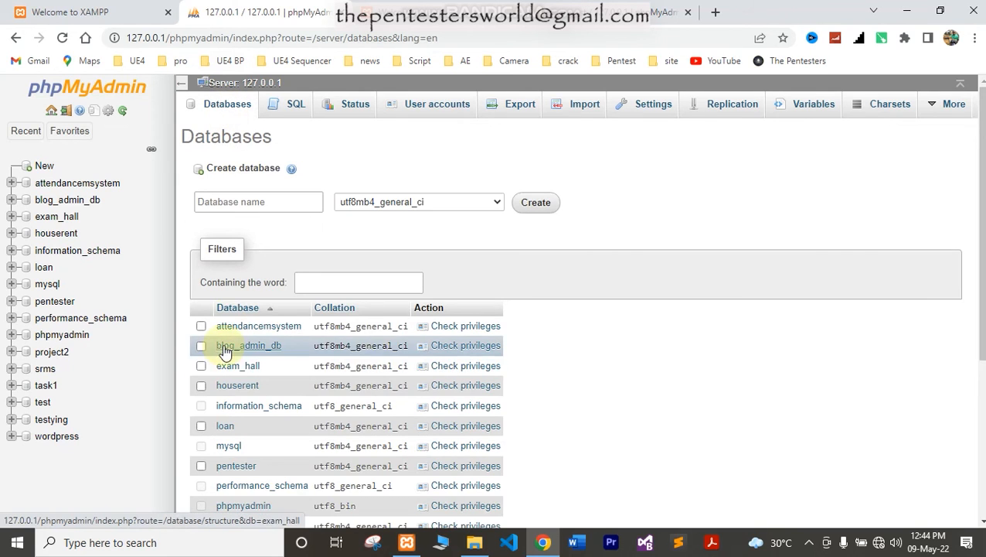
pyautogui.scroll(-3, 224, 356)
pyautogui.scroll(3, 250, 278)
pyautogui.click(243, 203)
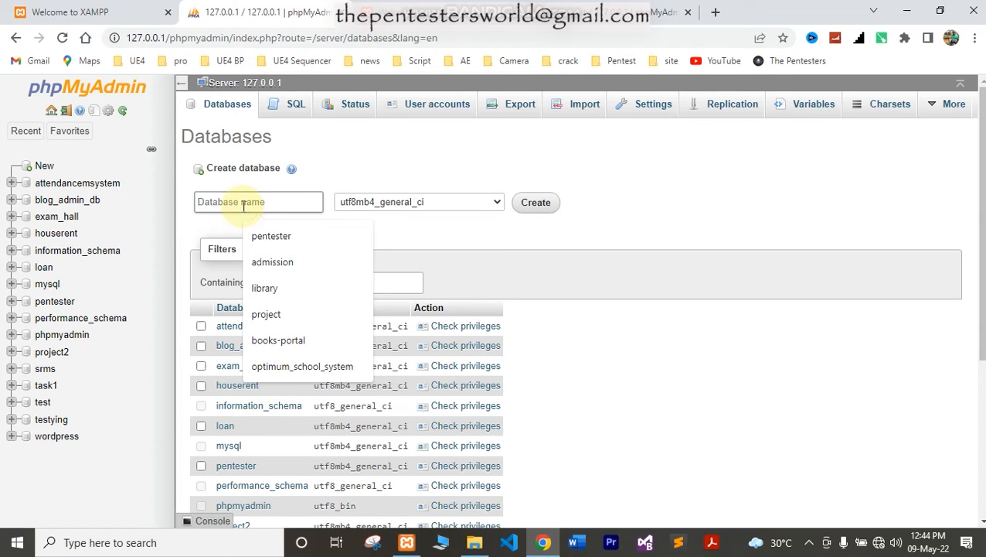
pyautogui.write('ex')
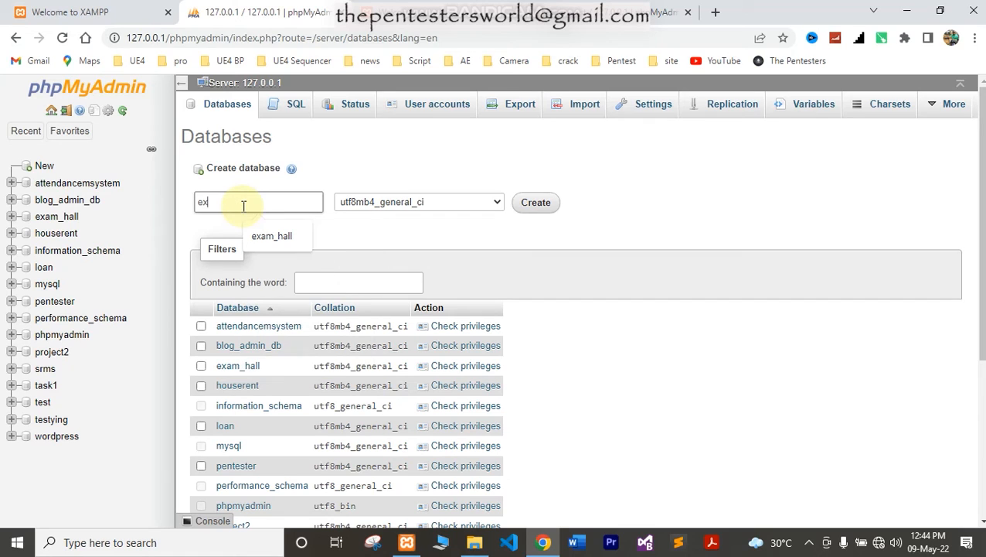
pyautogui.write('amstd')
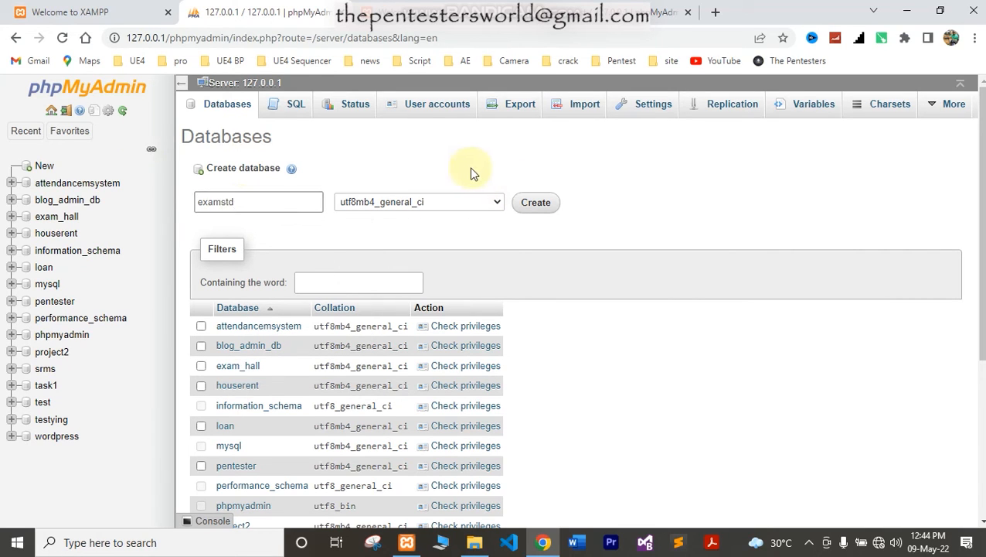
pyautogui.click(536, 203)
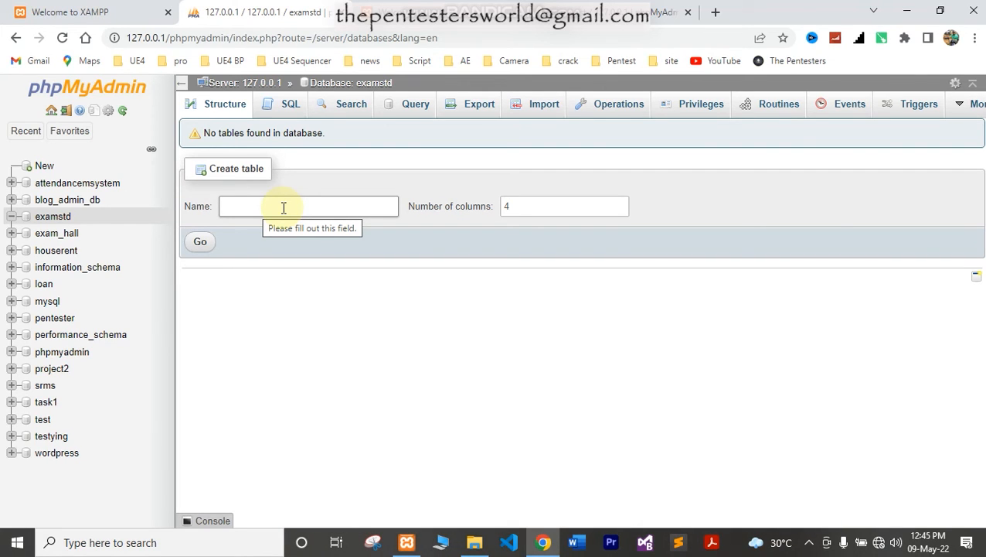
# Start a new table named std with 4 columns in the examstd database
pyautogui.click(261, 210)
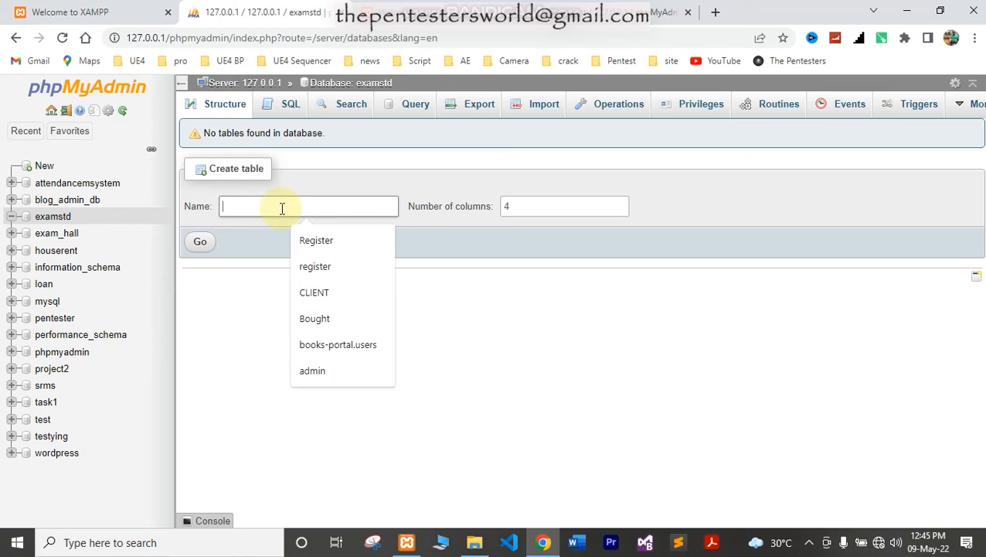
pyautogui.write('std')
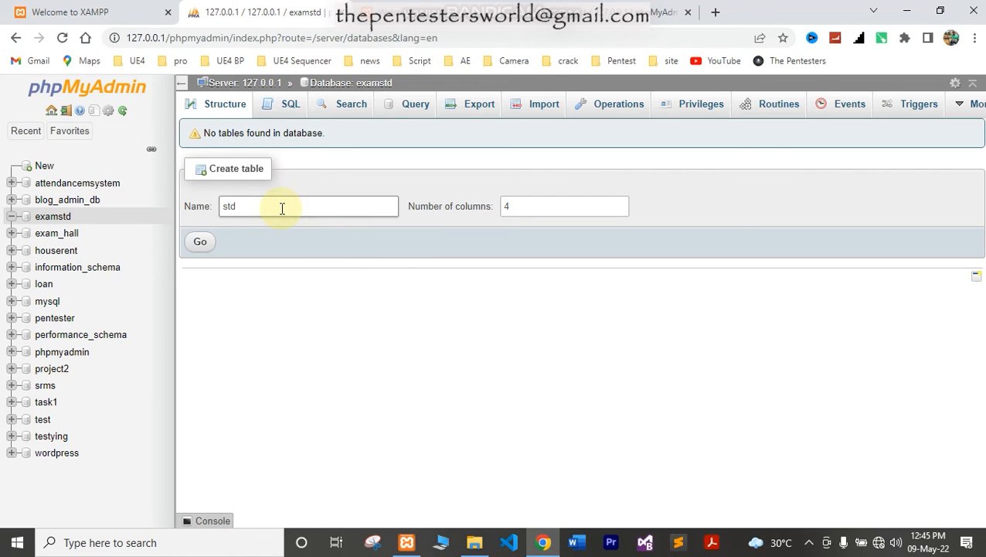
pyautogui.press('Tab')
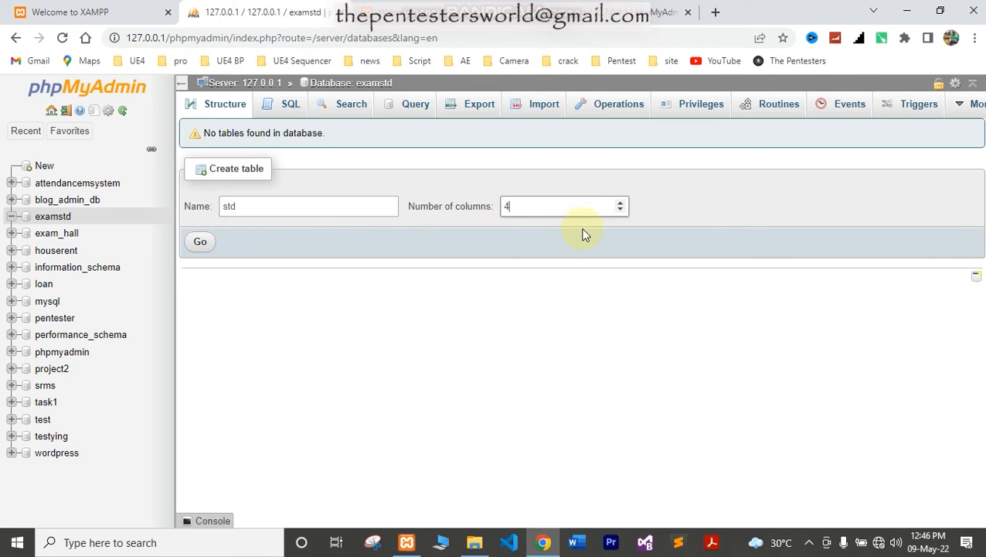
pyautogui.click(201, 243)
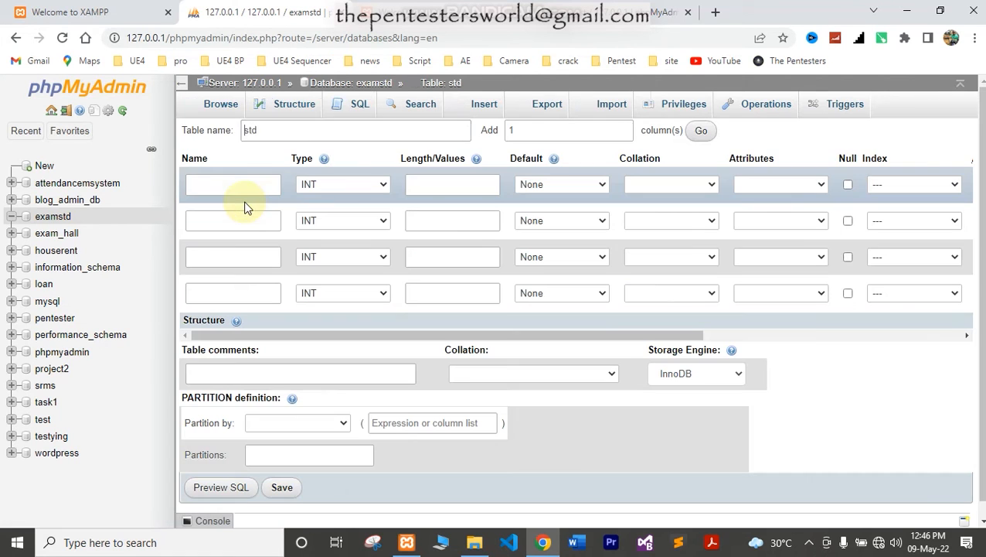
# Name the std table's four columns ID, stdname, stdlocation and stdemail
pyautogui.click(234, 184)
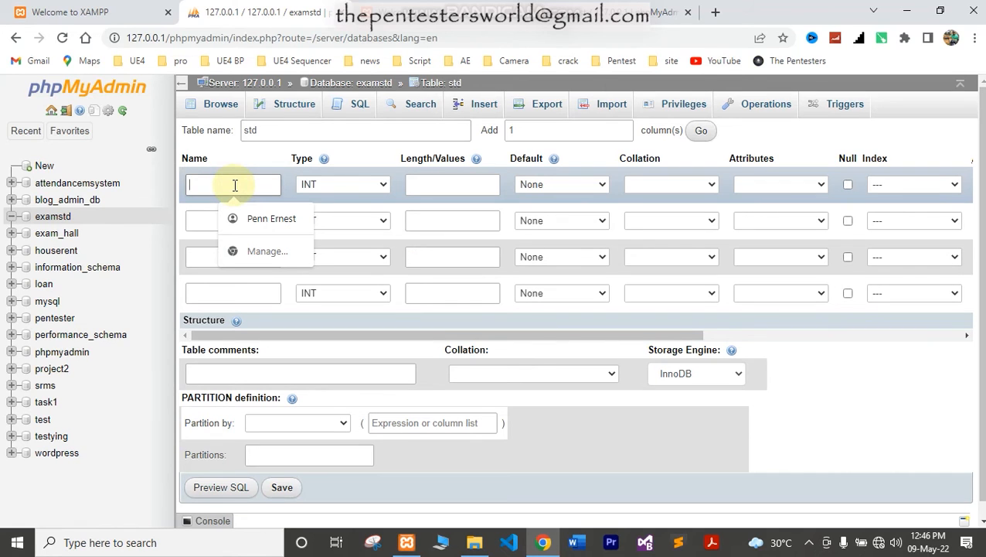
pyautogui.write('ID')
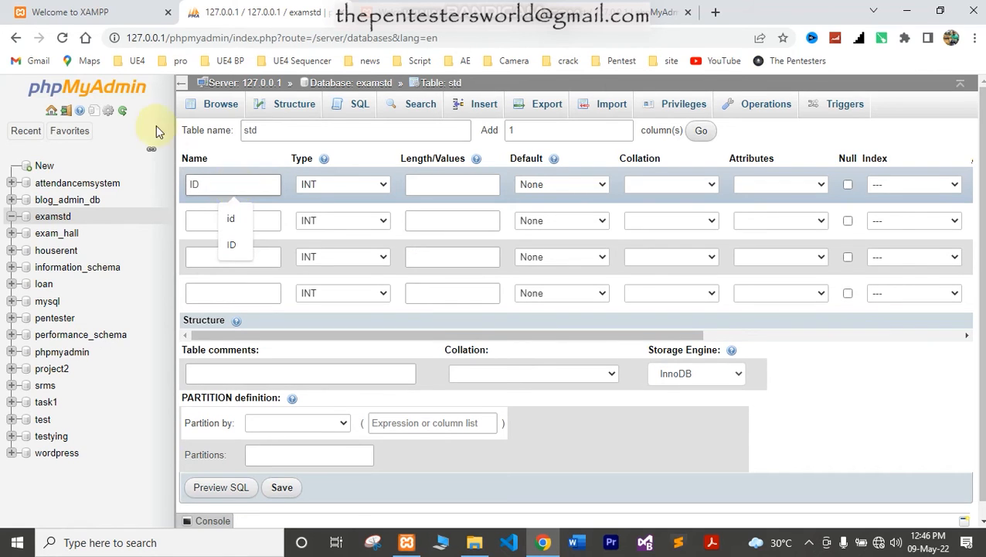
pyautogui.click(221, 219)
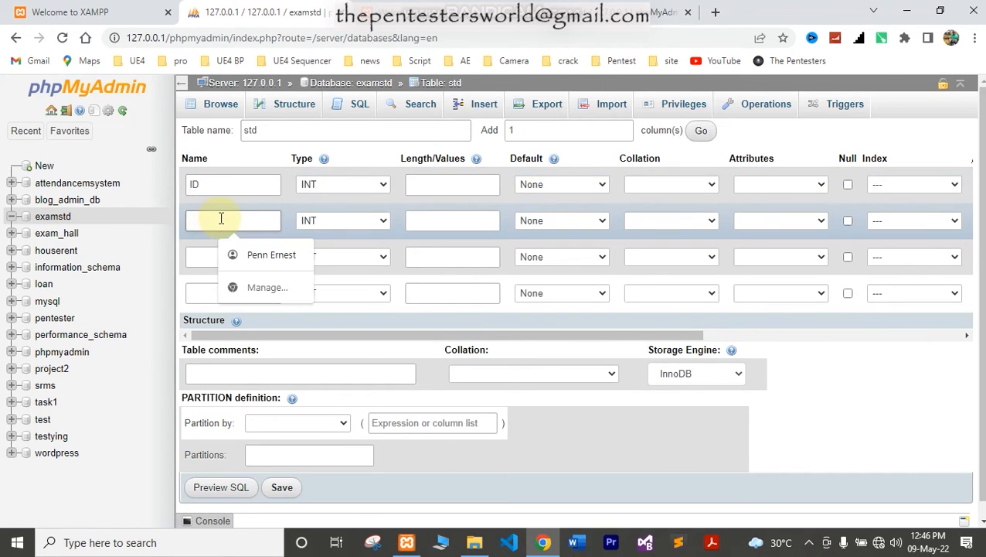
pyautogui.write('stdname')
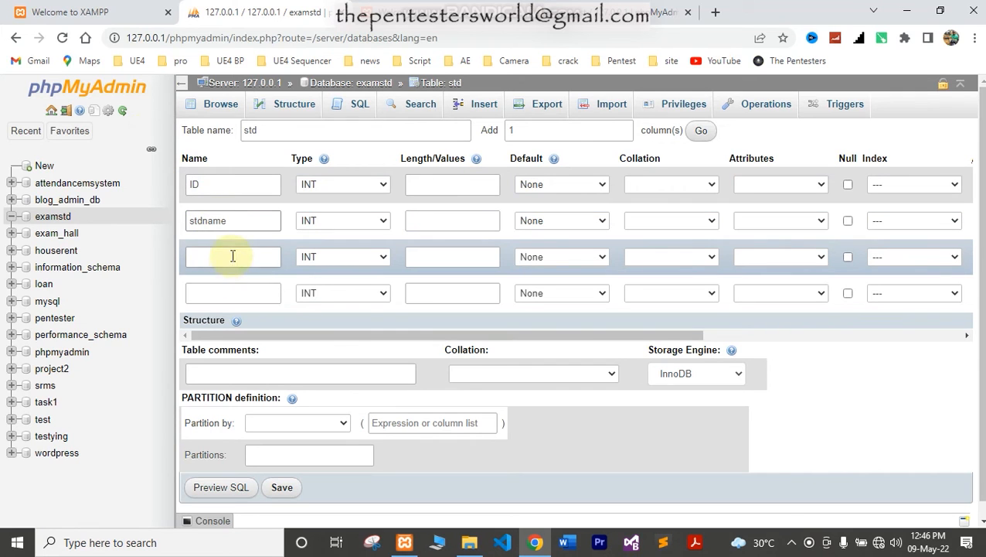
pyautogui.click(232, 256)
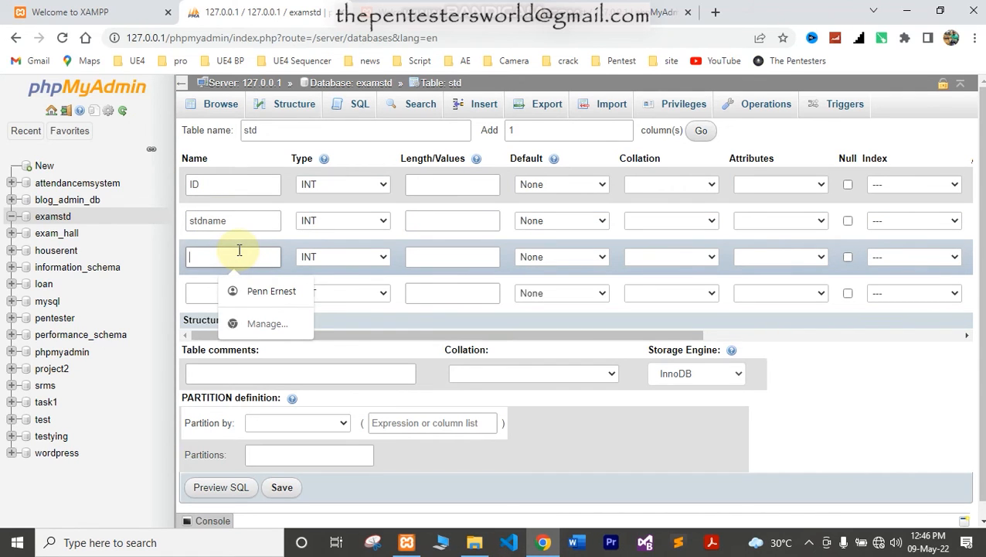
pyautogui.write('std')
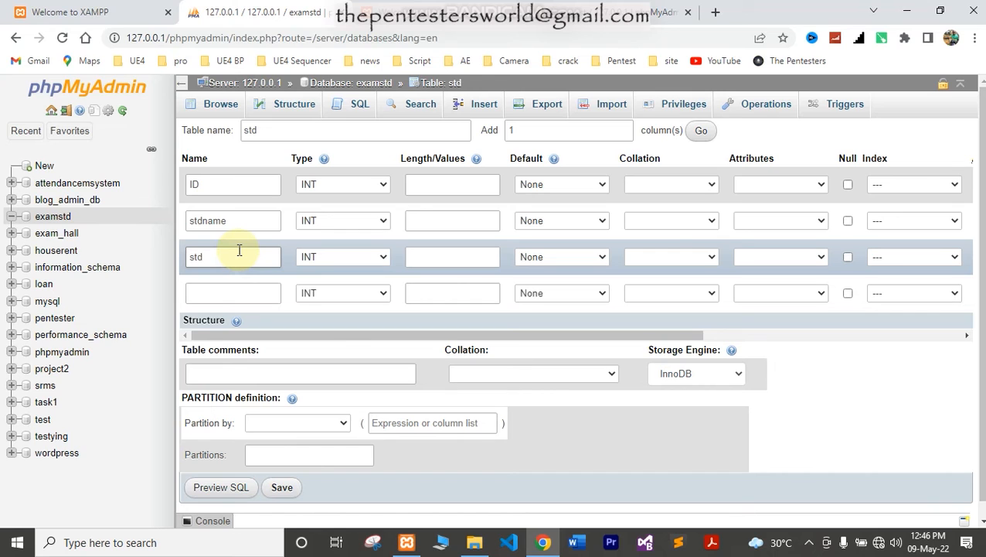
pyautogui.write('location')
pyautogui.click(239, 288)
pyautogui.write('st')
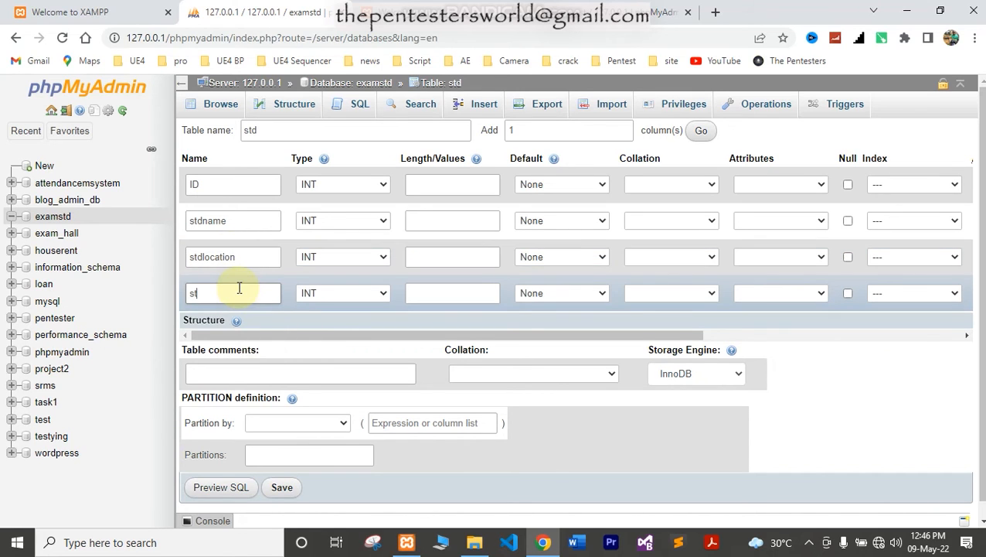
pyautogui.write('demail')
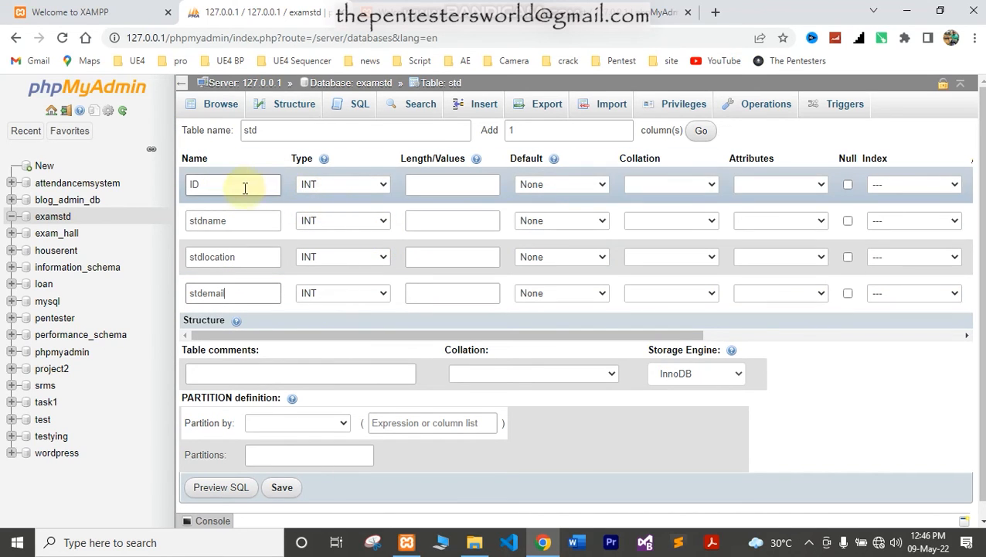
# Keep the ID column's type as INT and set its length to 5
pyautogui.click(339, 188)
pyautogui.click(333, 199)
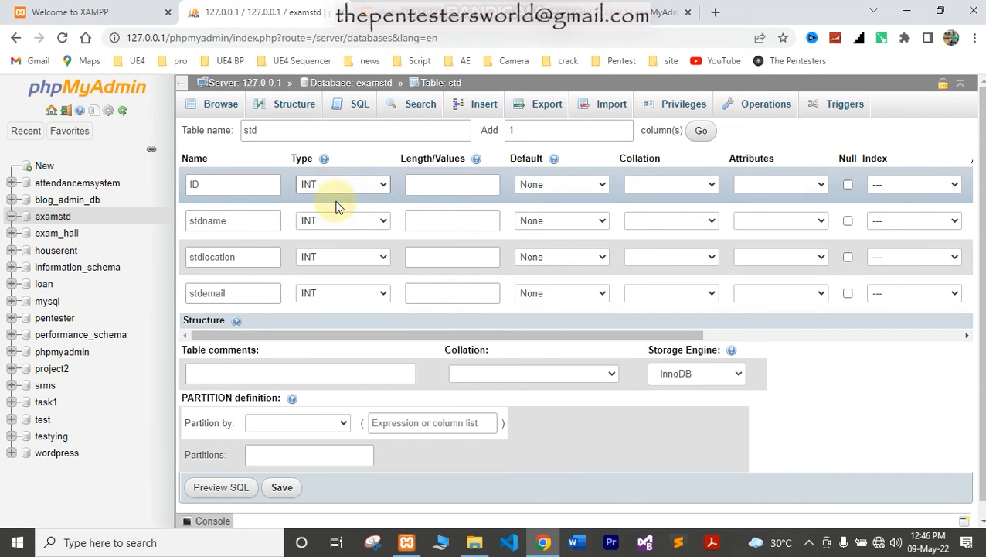
pyautogui.click(447, 186)
pyautogui.click(446, 186)
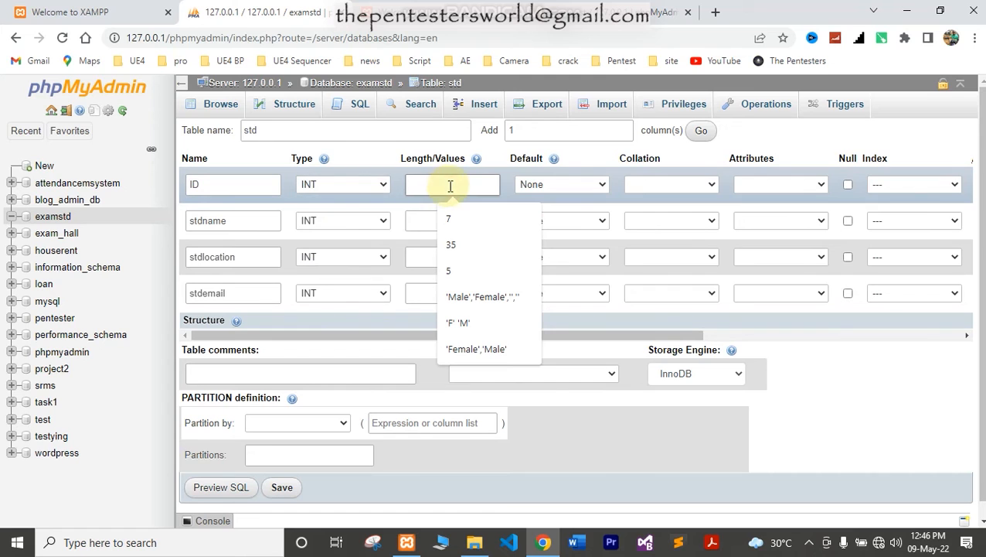
pyautogui.write('5')
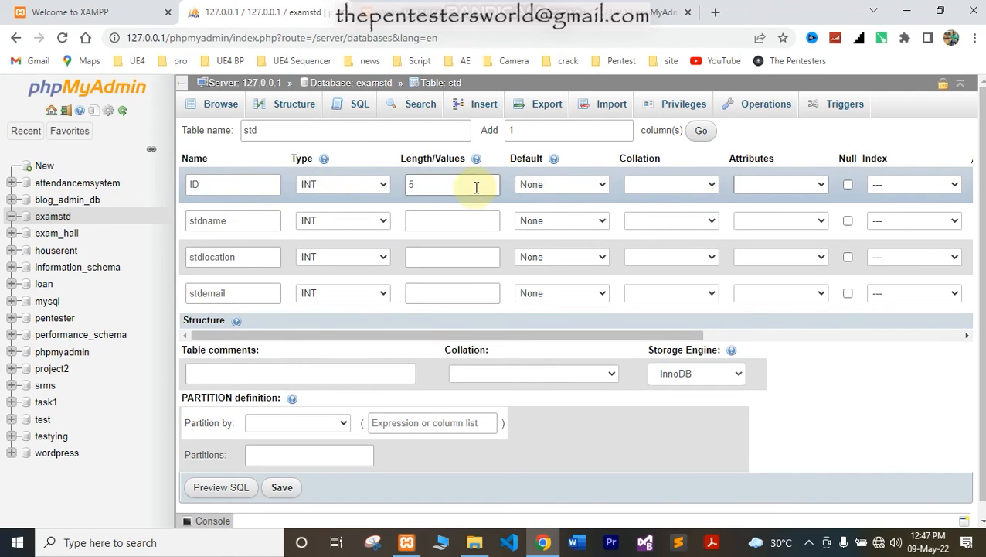
# Enable auto-increment for the ID column with a PRIMARY index
pyautogui.click(204, 186)
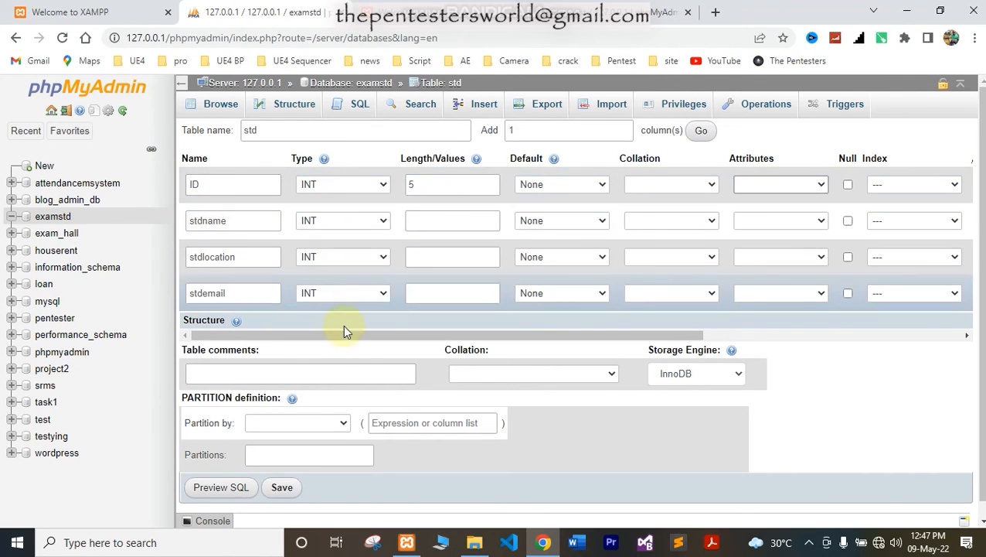
pyautogui.moveTo(314, 338); pyautogui.dragTo(597, 190)
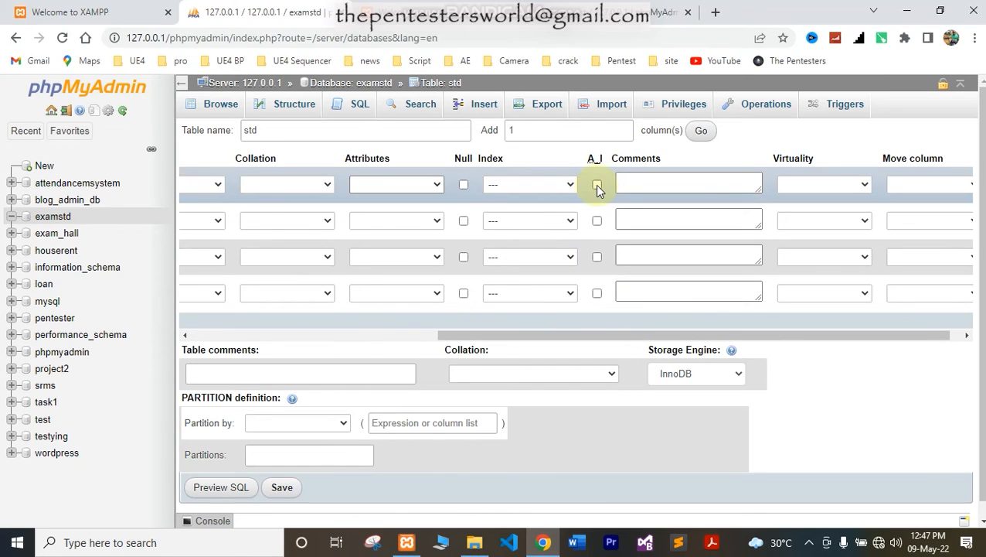
pyautogui.click(597, 185)
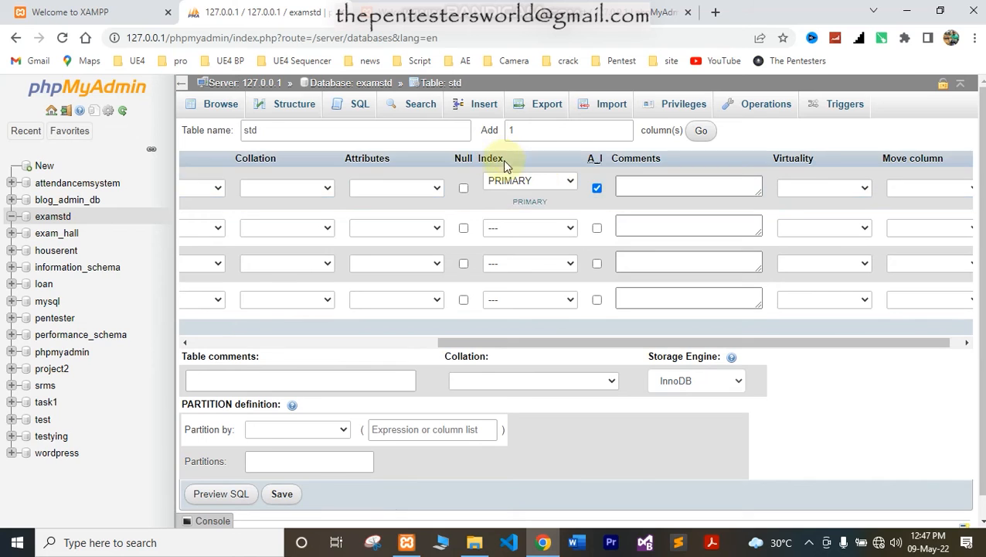
# Keep PRIMARY as the ID column's index, and set the stdname column to VARCHAR with a length of 35
pyautogui.click(514, 186)
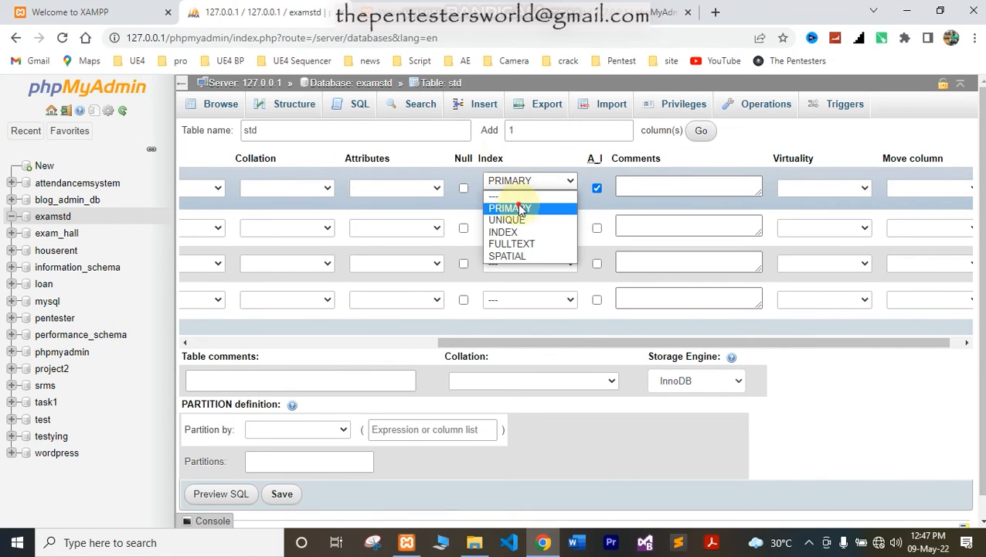
pyautogui.click(514, 208)
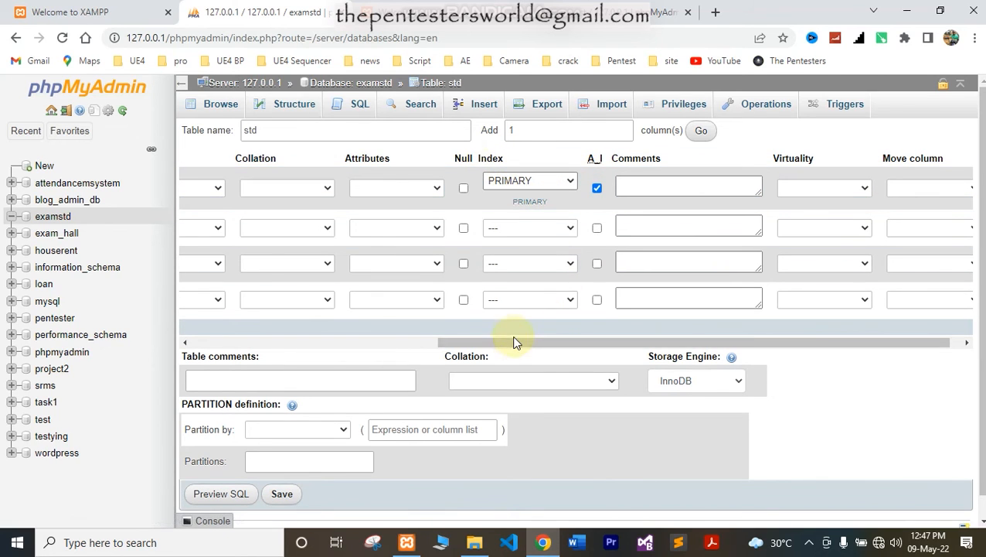
pyautogui.moveTo(513, 341); pyautogui.dragTo(213, 301)
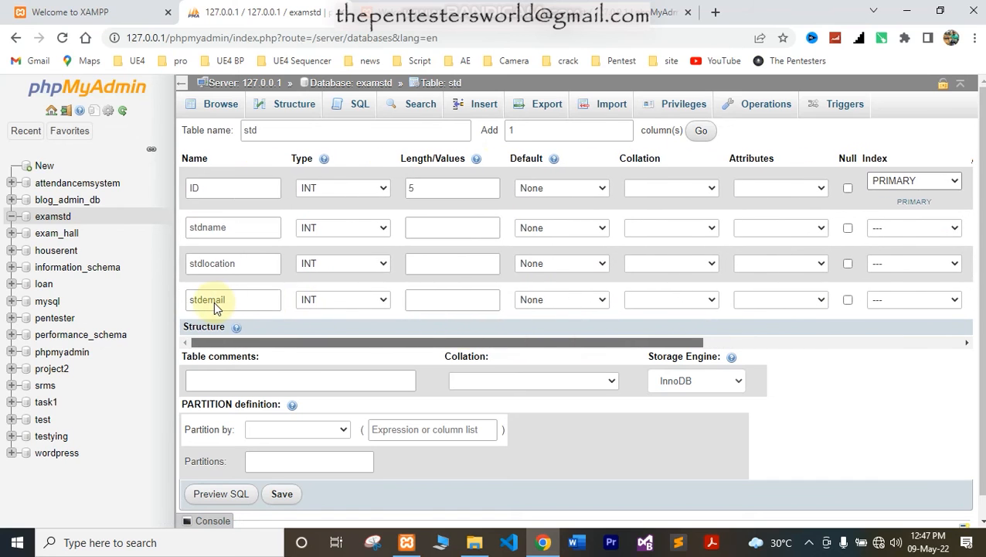
pyautogui.click(327, 226)
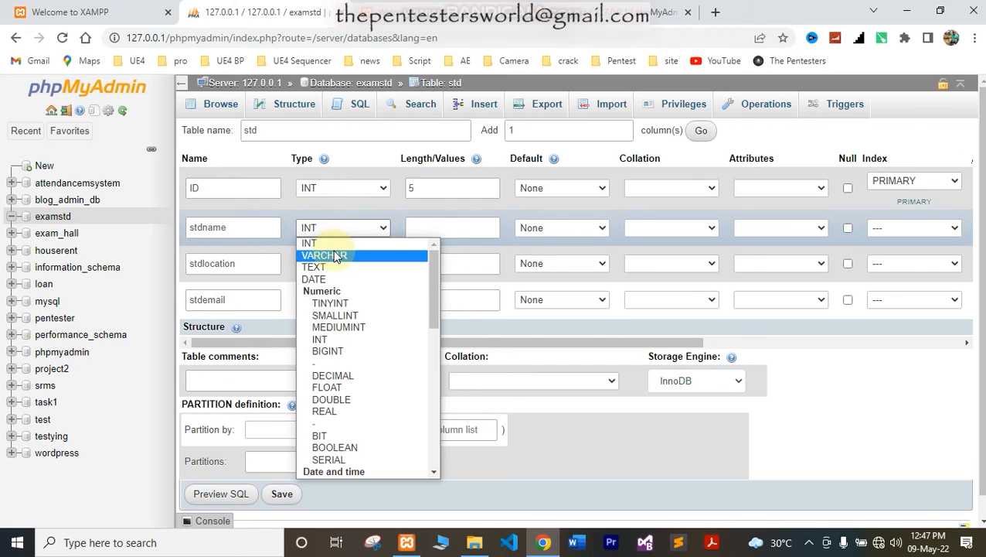
pyautogui.click(334, 256)
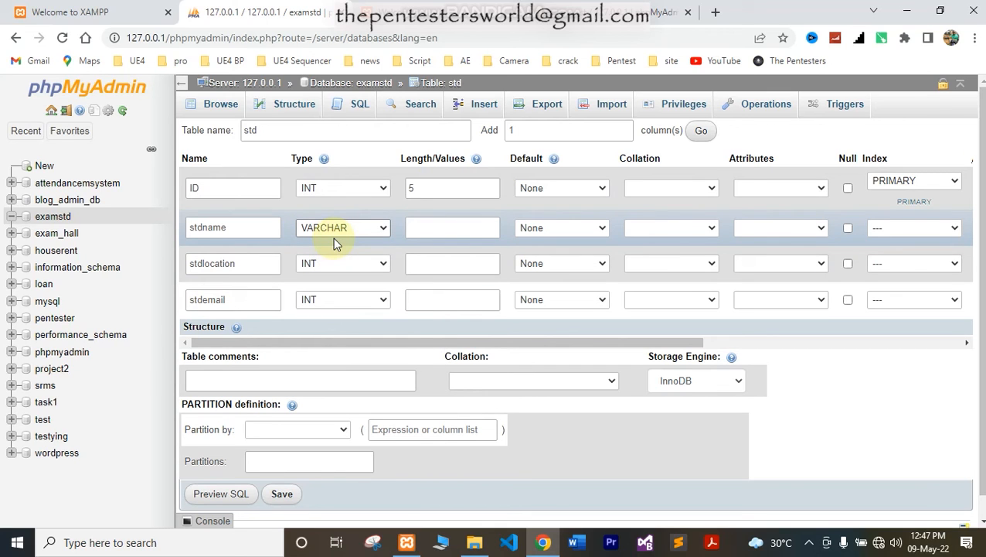
pyautogui.click(439, 224)
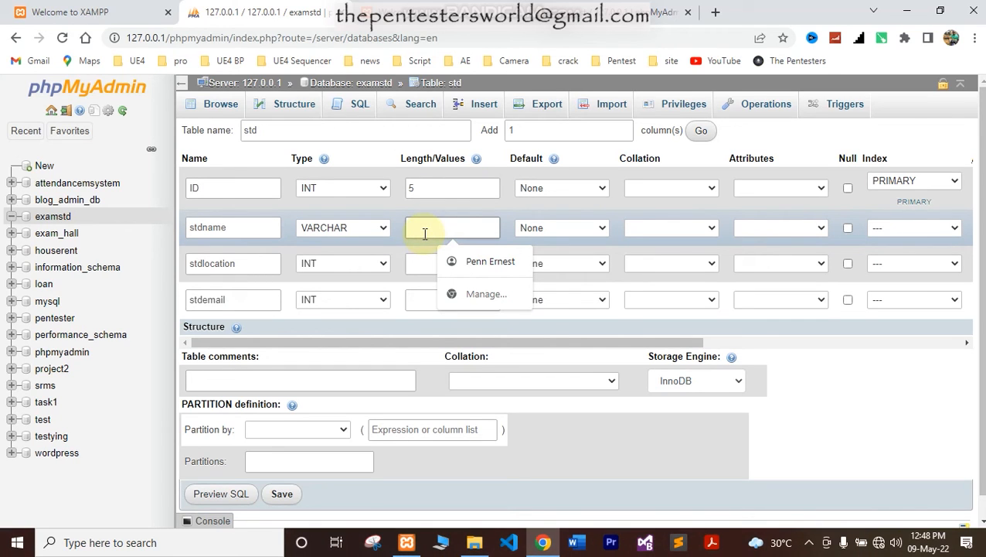
pyautogui.write('35')
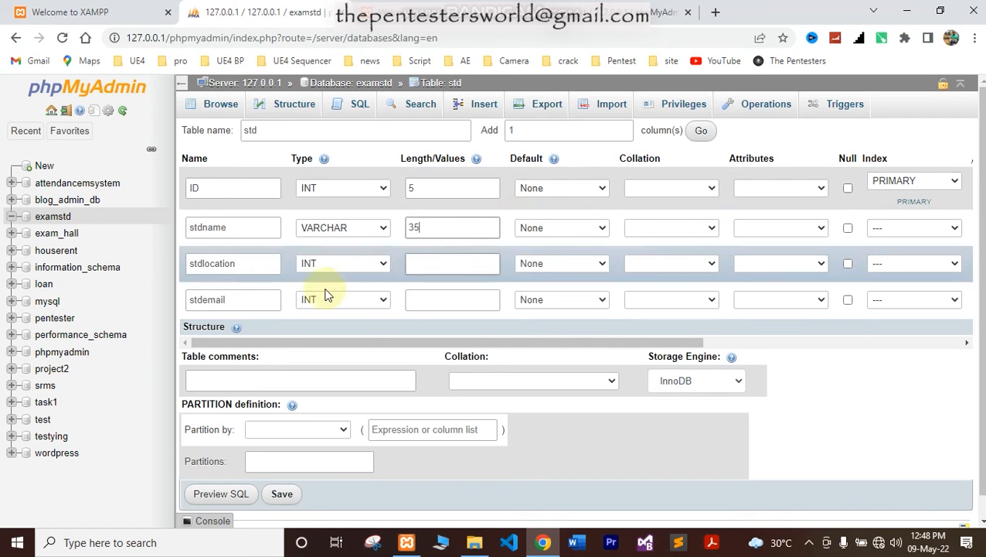
# Set the stdlocation column's type to VARCHAR with a length of 20
pyautogui.click(334, 263)
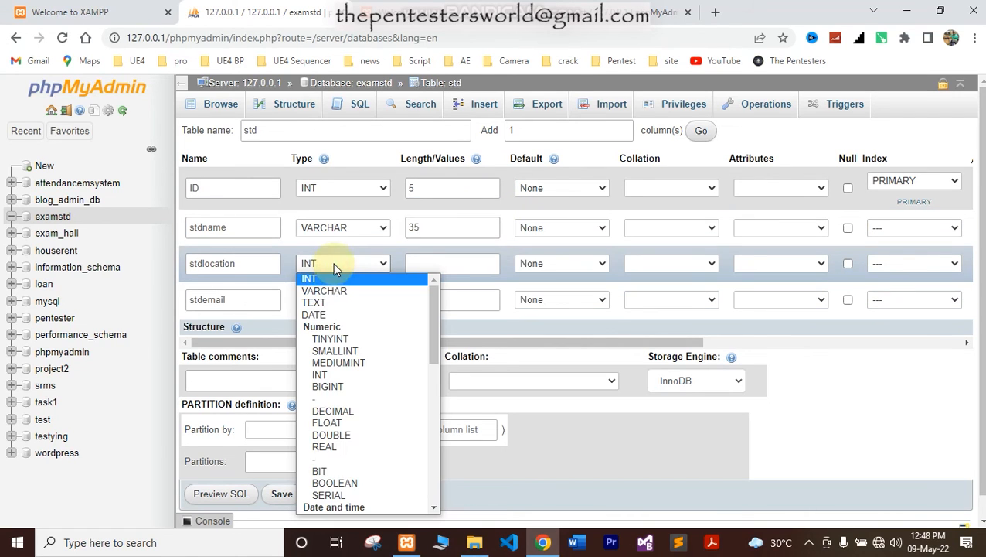
pyautogui.click(338, 291)
pyautogui.click(433, 265)
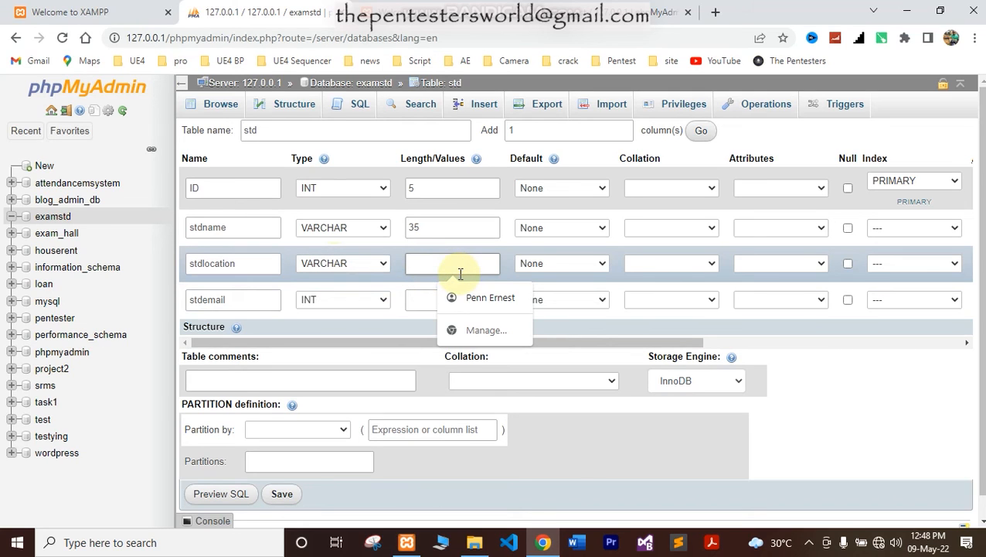
pyautogui.write('20')
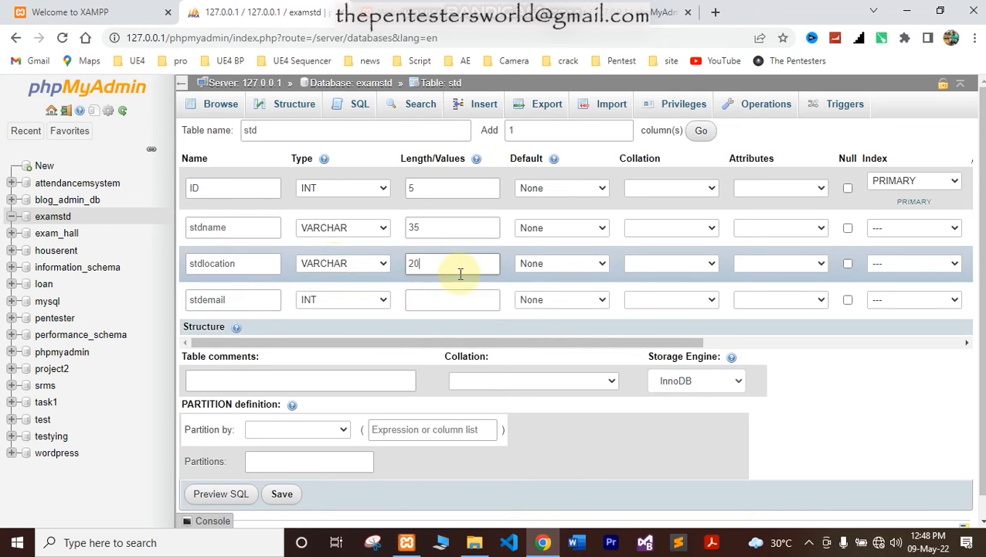
# Set the stdemail column's type to VARCHAR with a length of 45
pyautogui.click(330, 301)
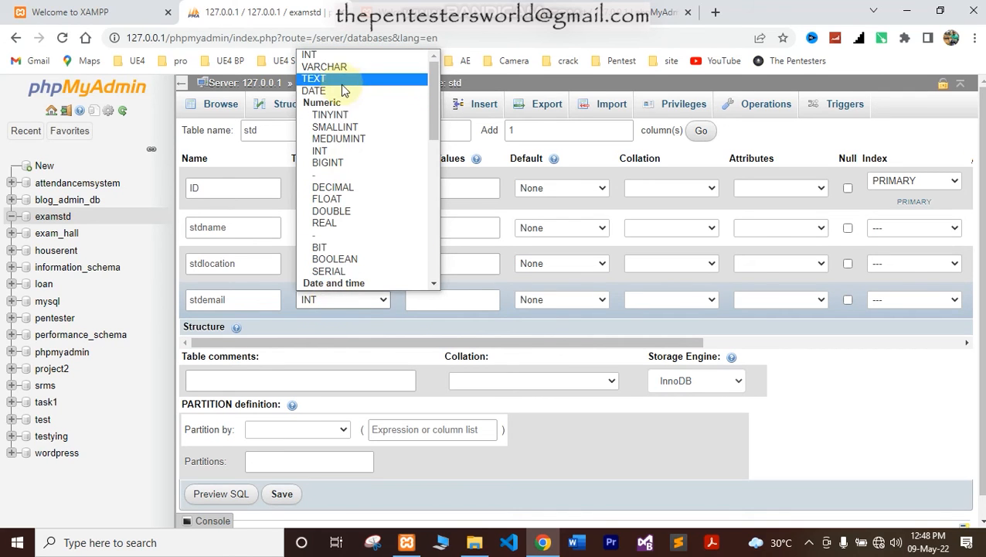
pyautogui.click(340, 68)
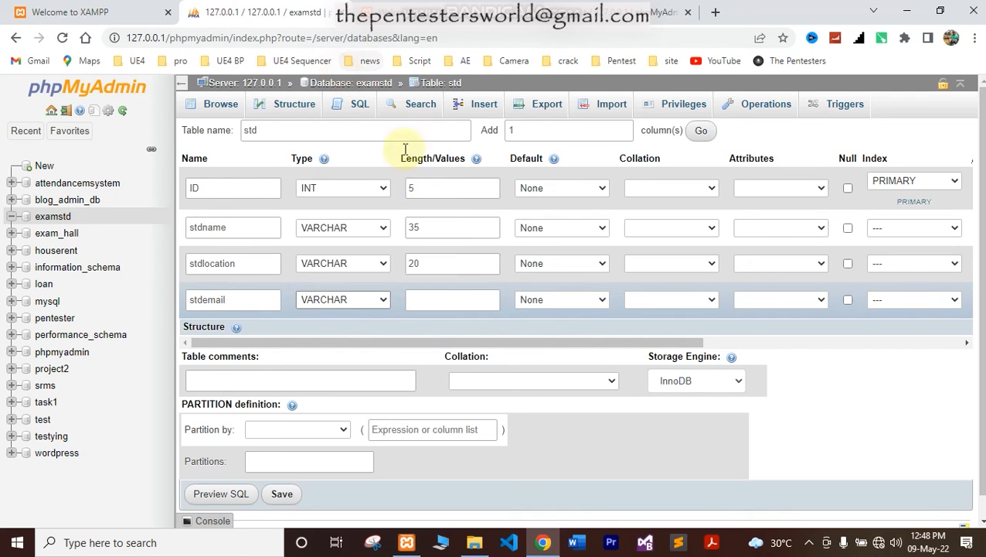
pyautogui.click(436, 306)
pyautogui.write('45')
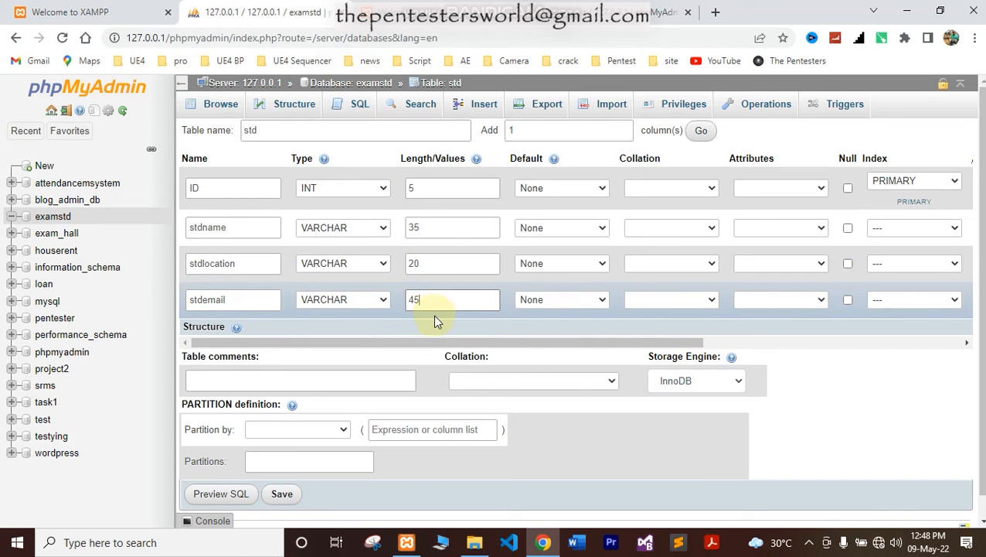
# Review the column definitions and save the new std table in the examstd database
pyautogui.scroll(-1, 653, 307)
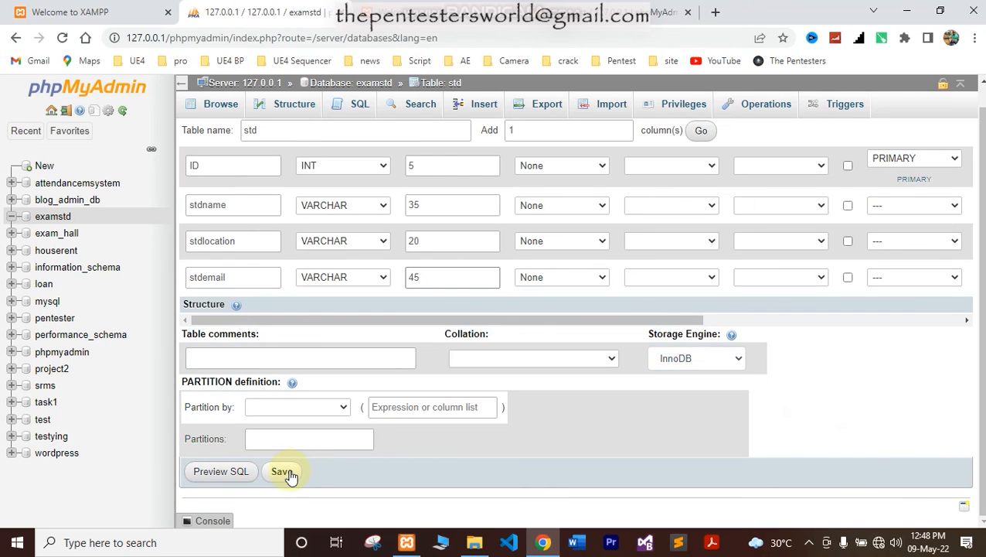
pyautogui.scroll(1, 608, 308)
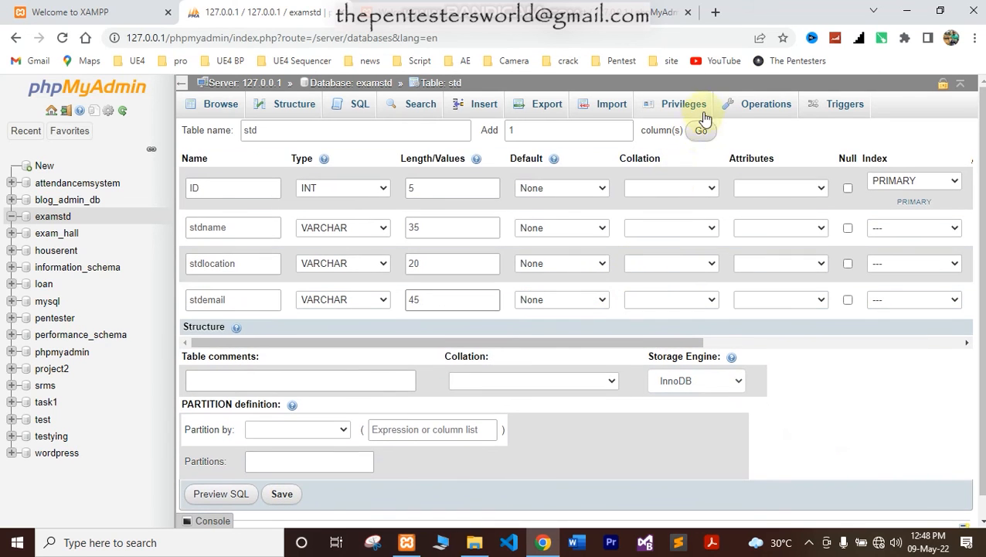
pyautogui.click(284, 499)
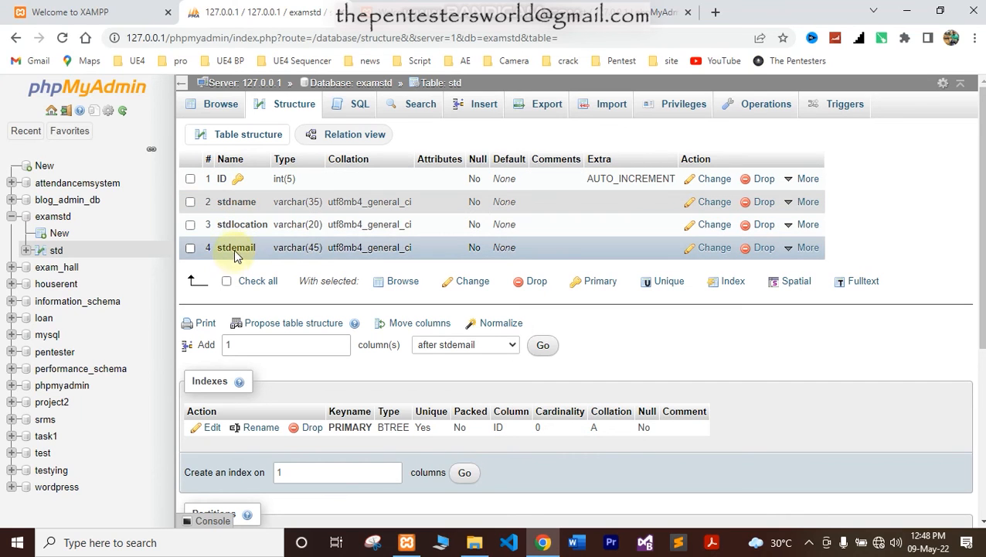
# Return to the examstd database's table list and open the std table to browse its contents
pyautogui.click(330, 85)
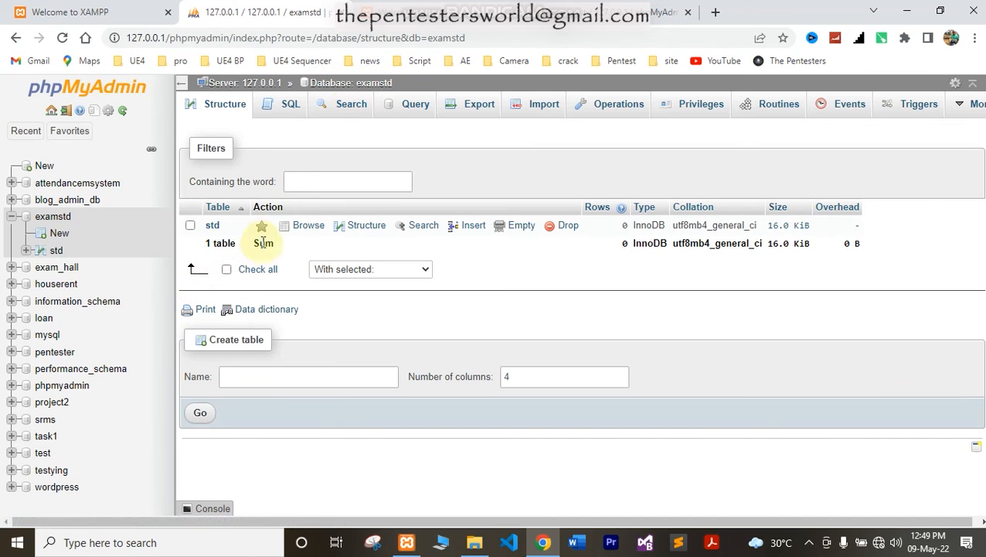
pyautogui.click(213, 225)
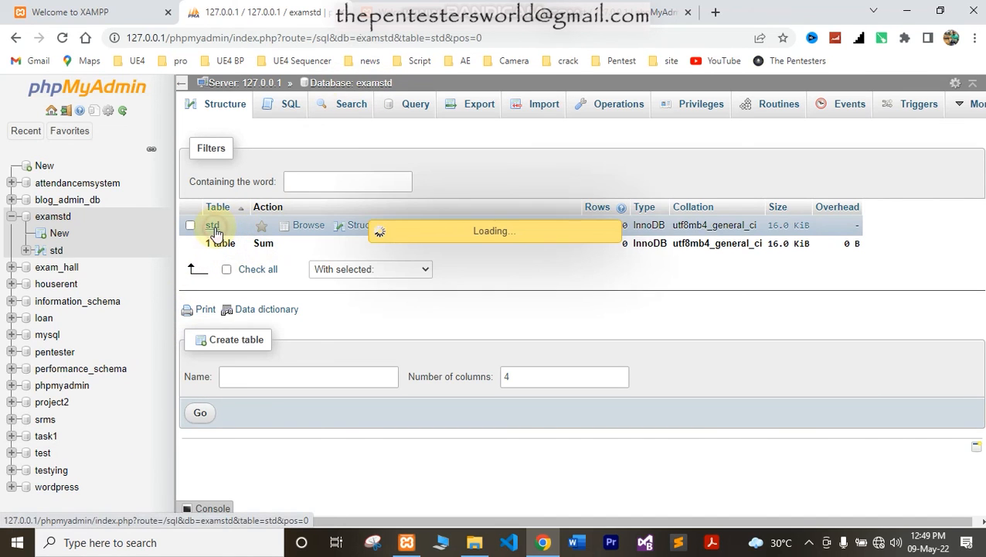